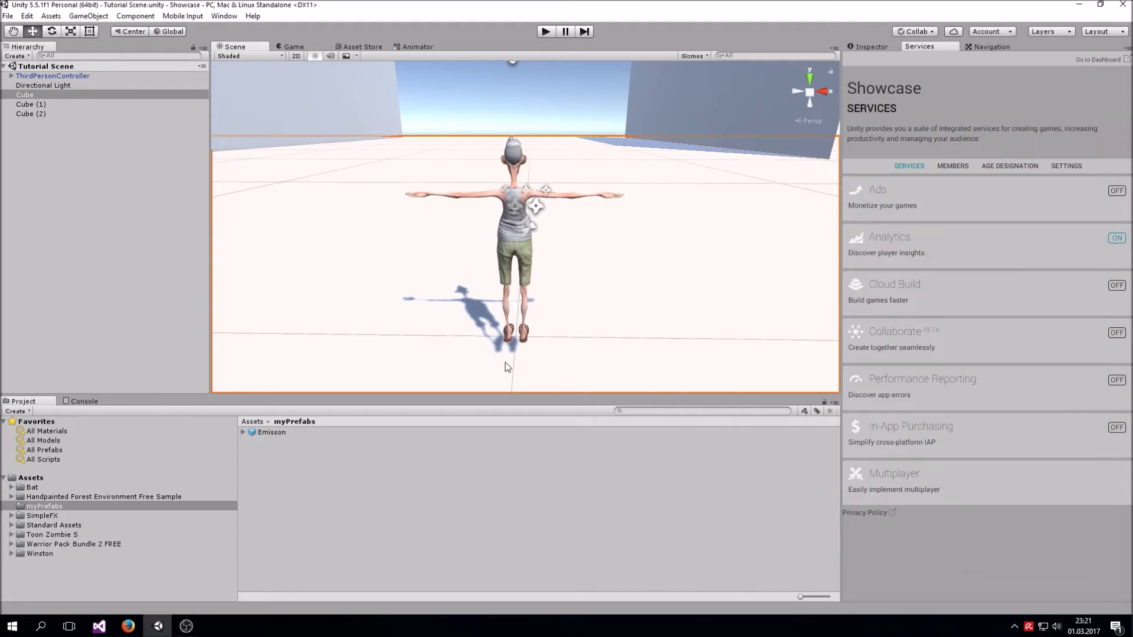
Play-test the game by casting two purple spells and running the character forward.
left_click(546, 32)
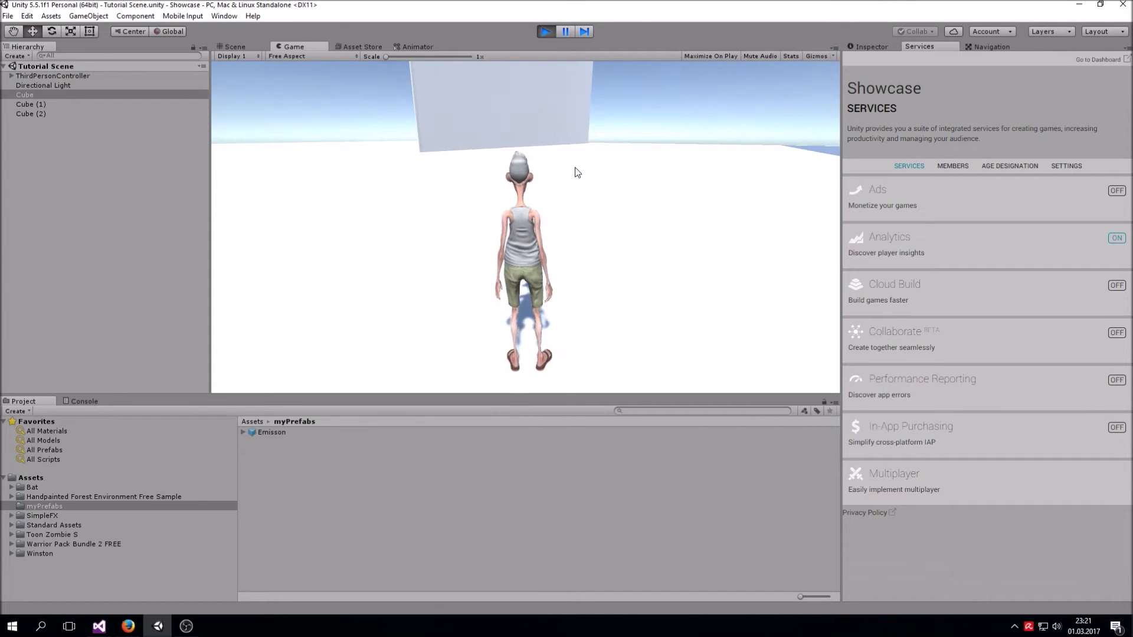
left_click(578, 172)
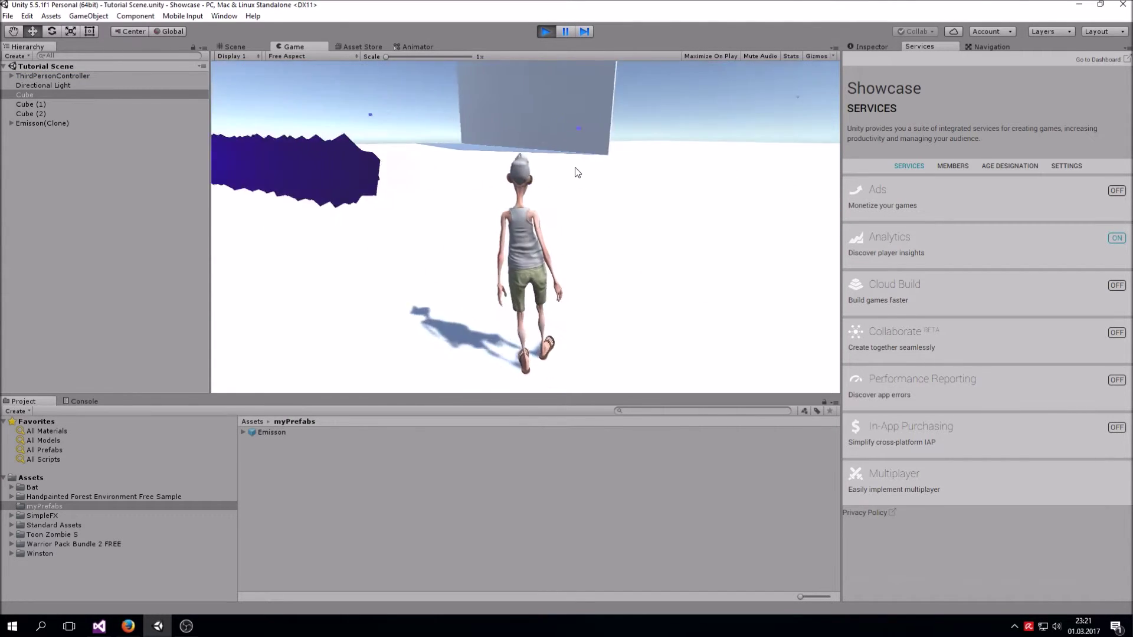
left_click(577, 172)
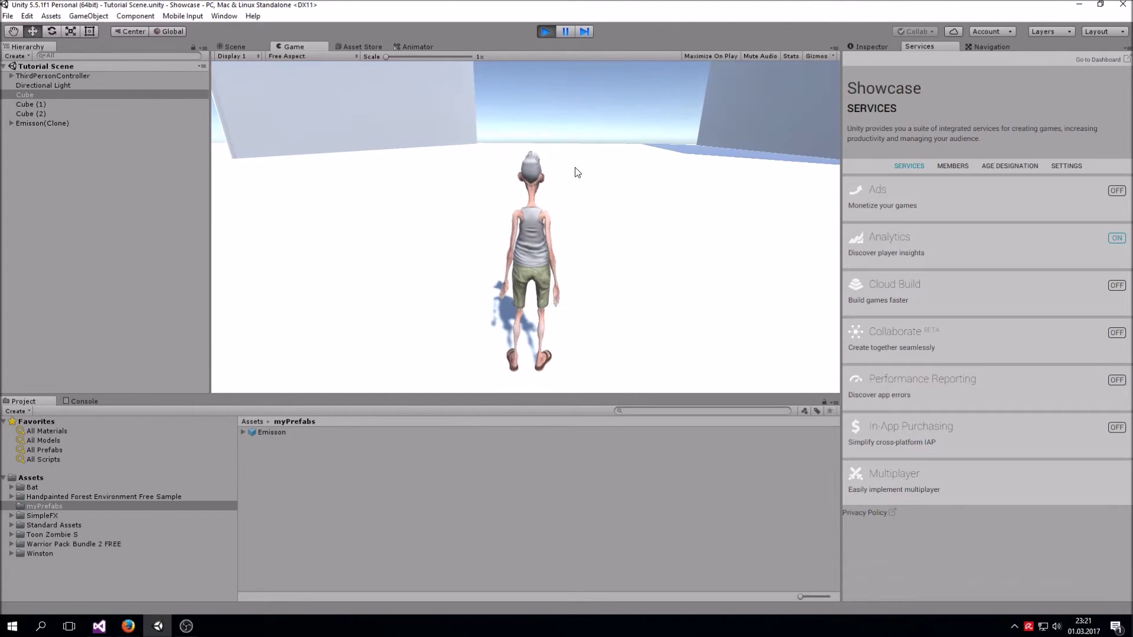
key("w")
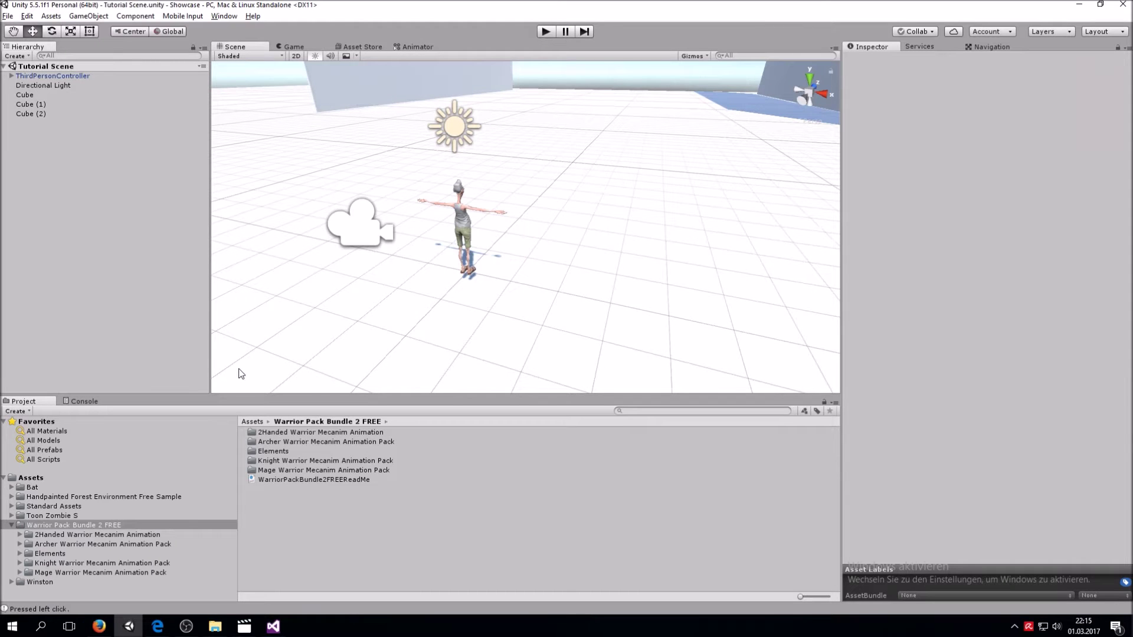
left_click_drag(447, 306, 484, 299, "alt")
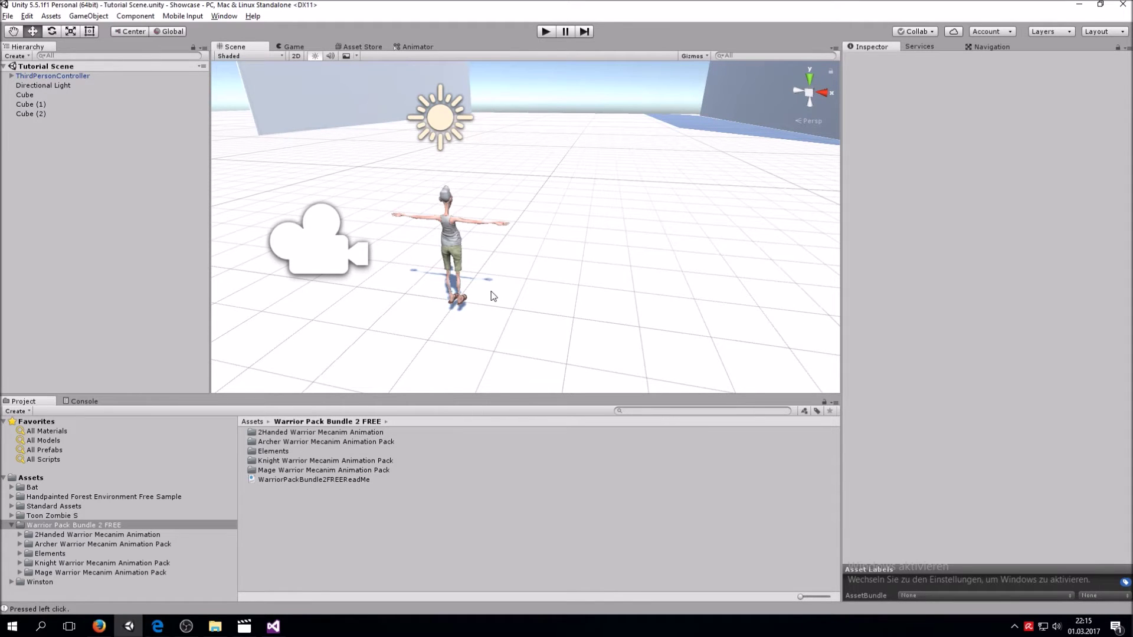
left_click_drag(515, 286, 490, 285, "alt")
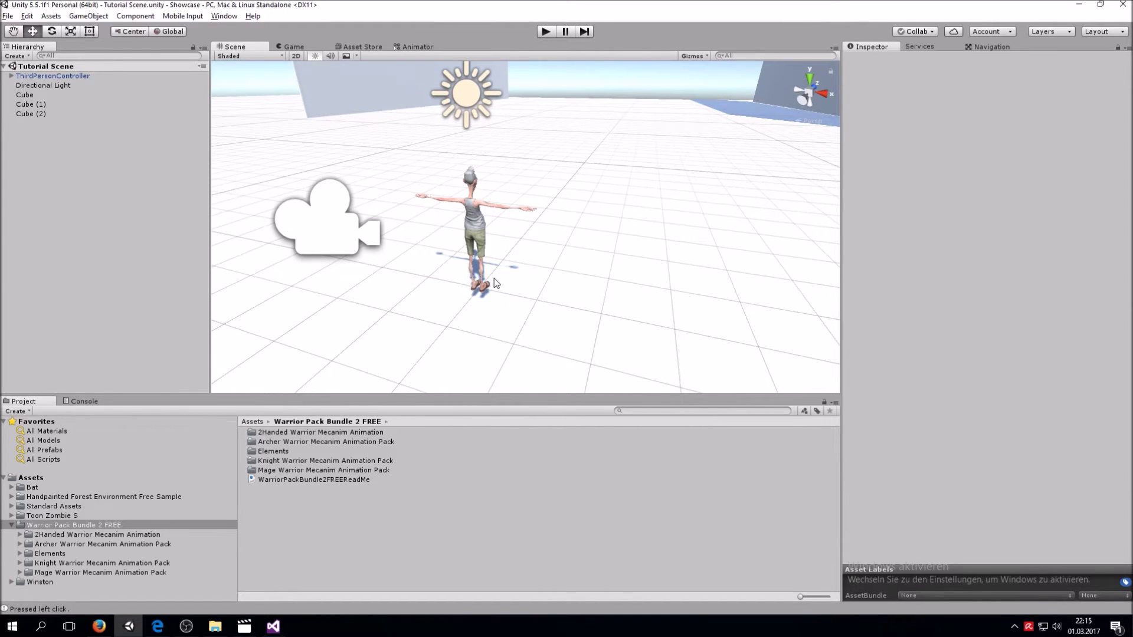
Play again, steer the running character with W and S, then stop the game.
left_click(546, 33)
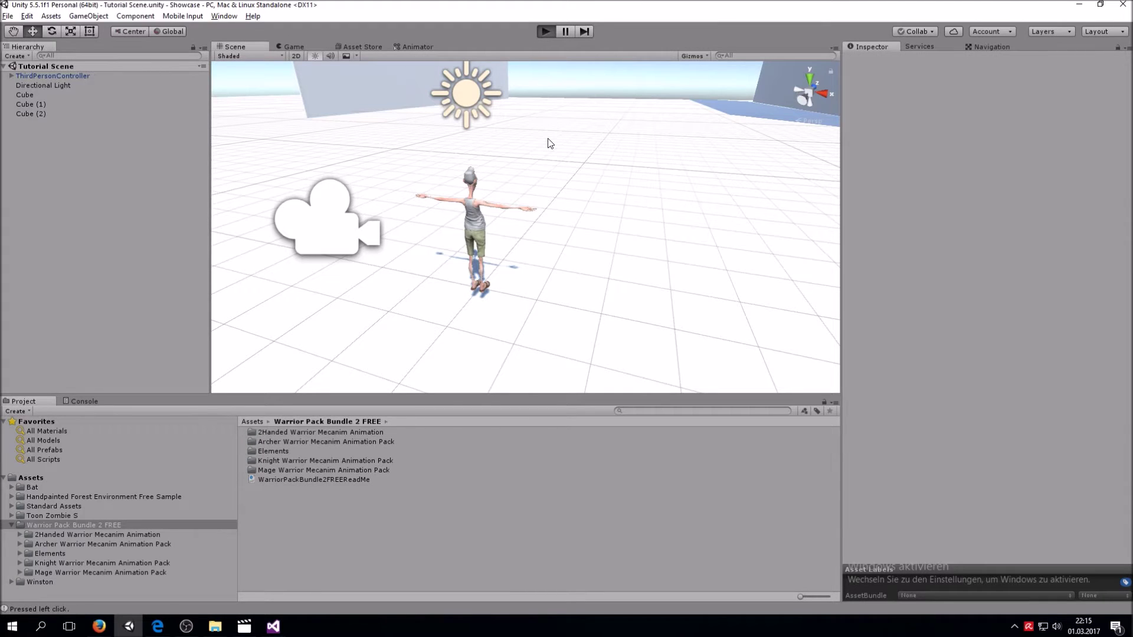
key("w")
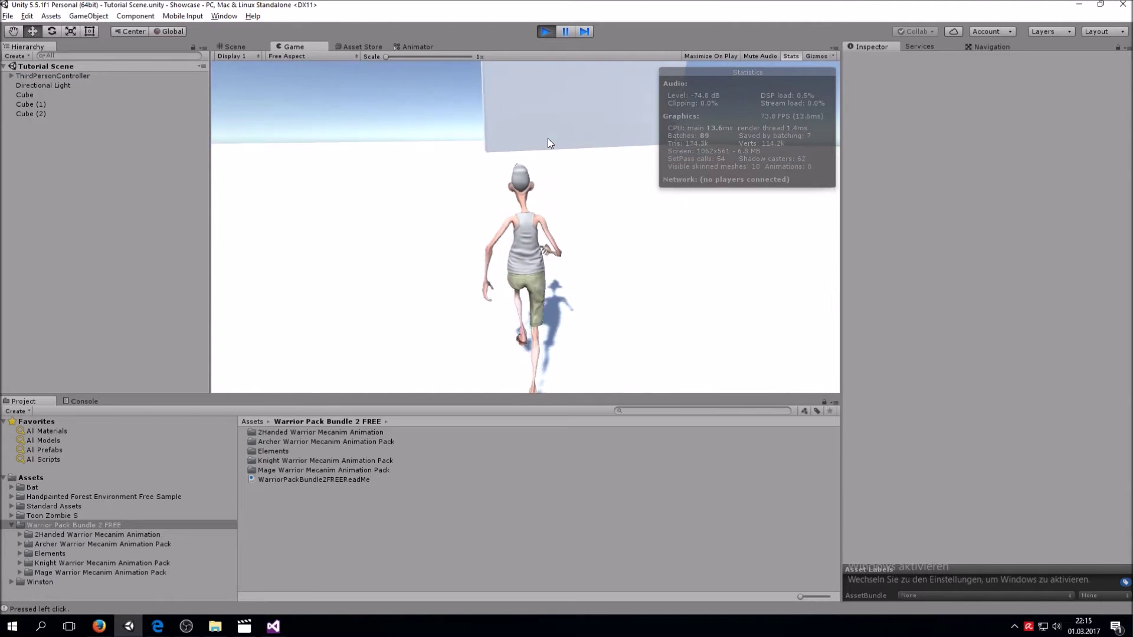
key("s")
key("w")
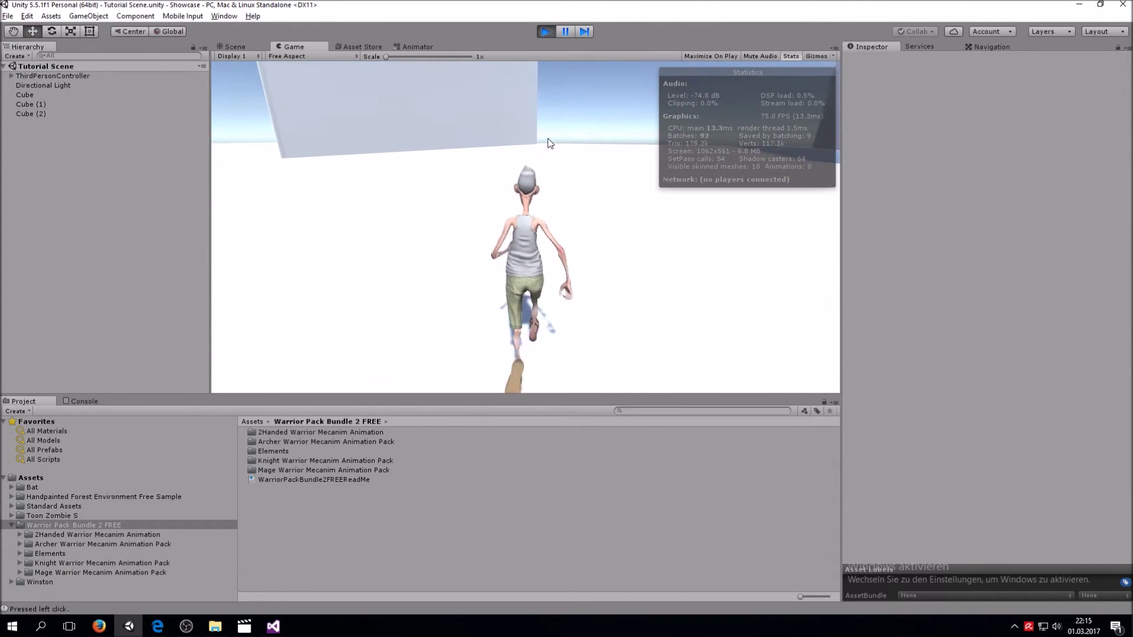
left_click(546, 32)
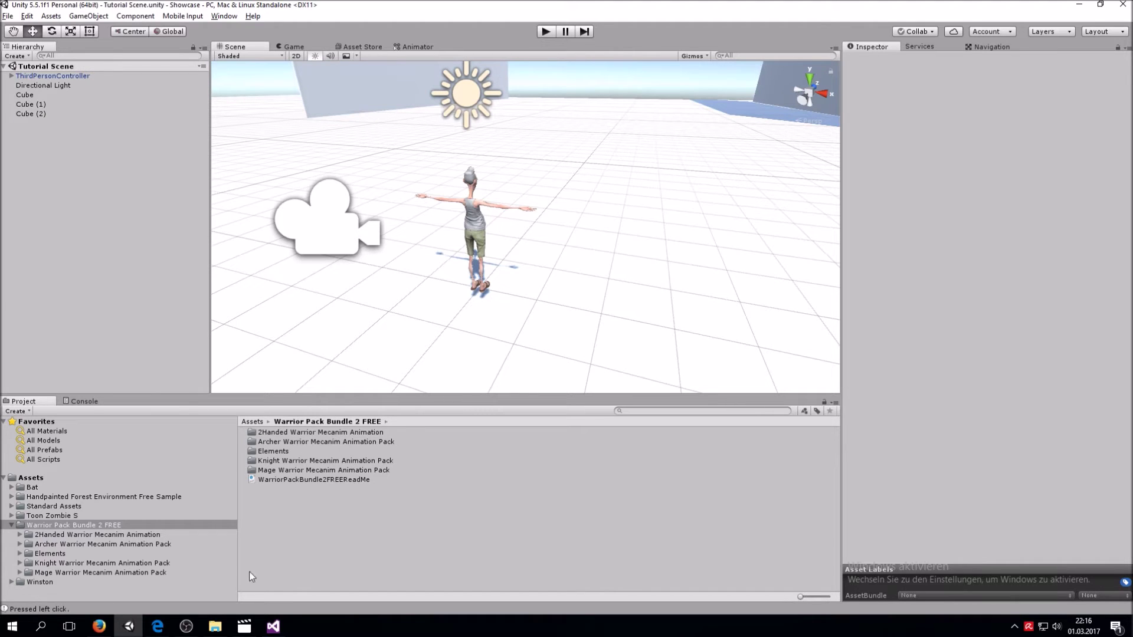
Check the iClone browser page, then return to Unity and orbit the view around the character.
left_click(164, 628)
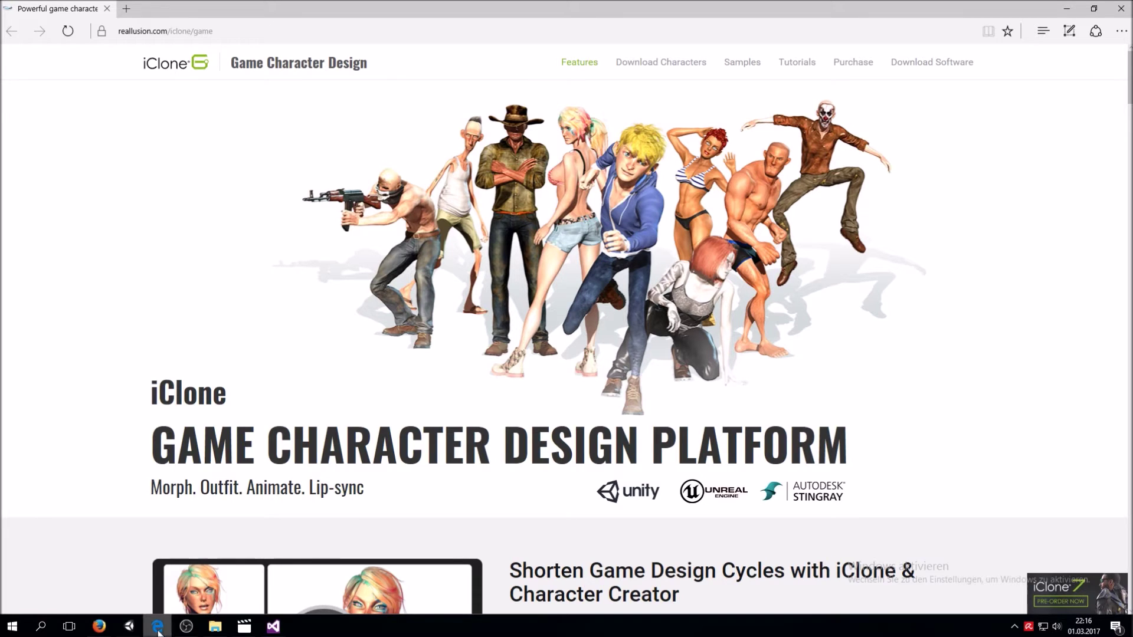
left_click(129, 626)
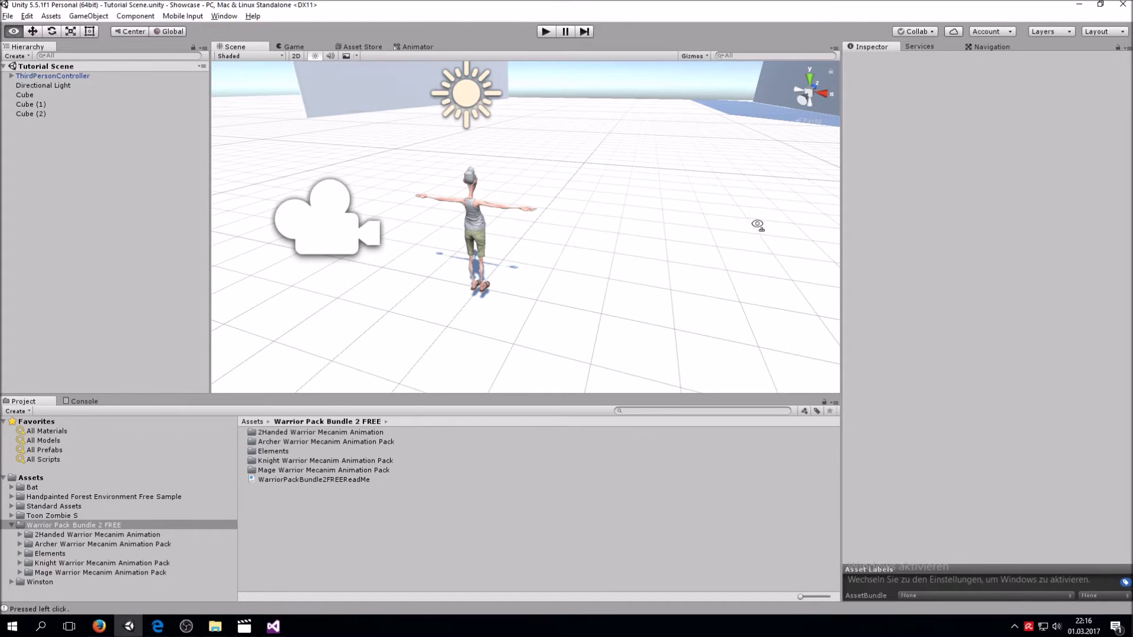
left_click_drag(753, 223, 794, 242, "alt")
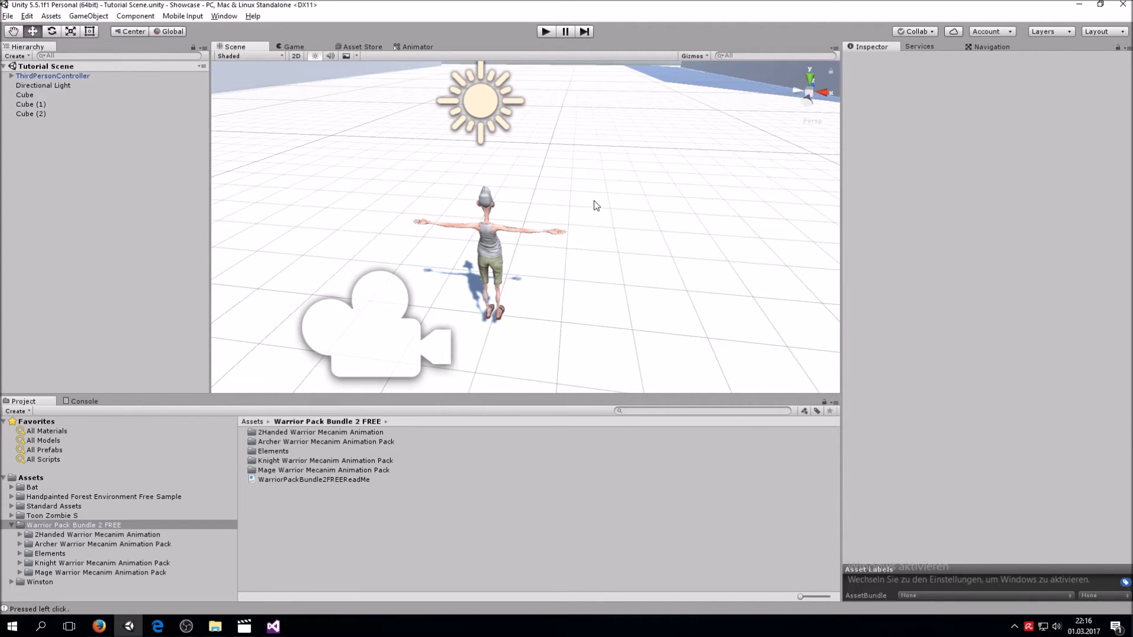
left_click_drag(646, 207, 484, 177, "alt")
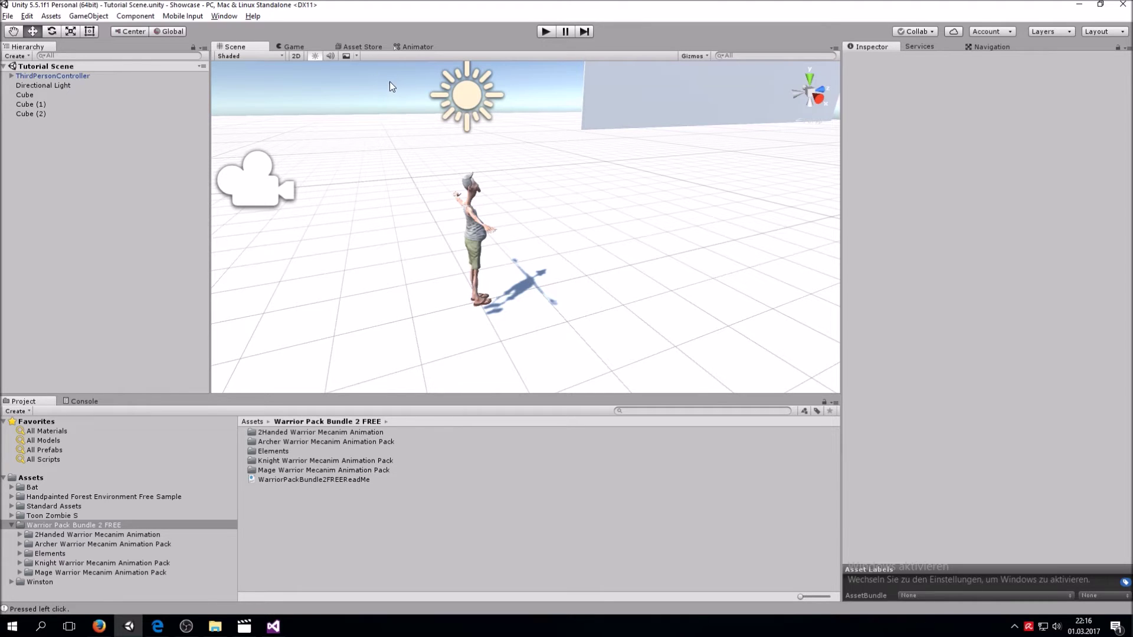
left_click_drag(405, 102, 423, 121, "alt")
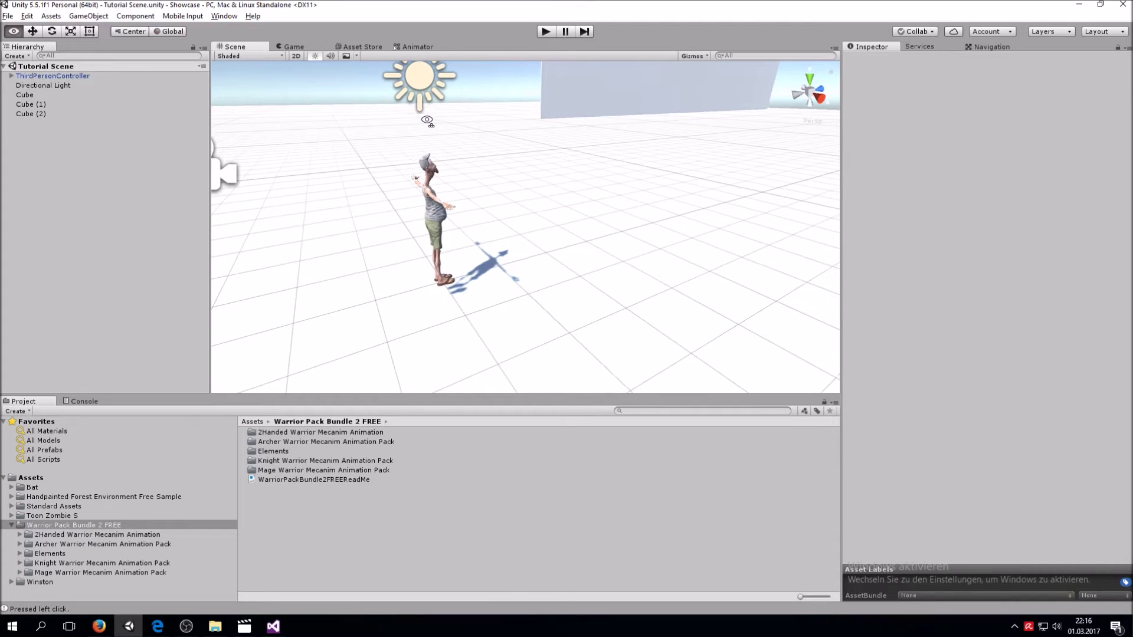
left_click(356, 48)
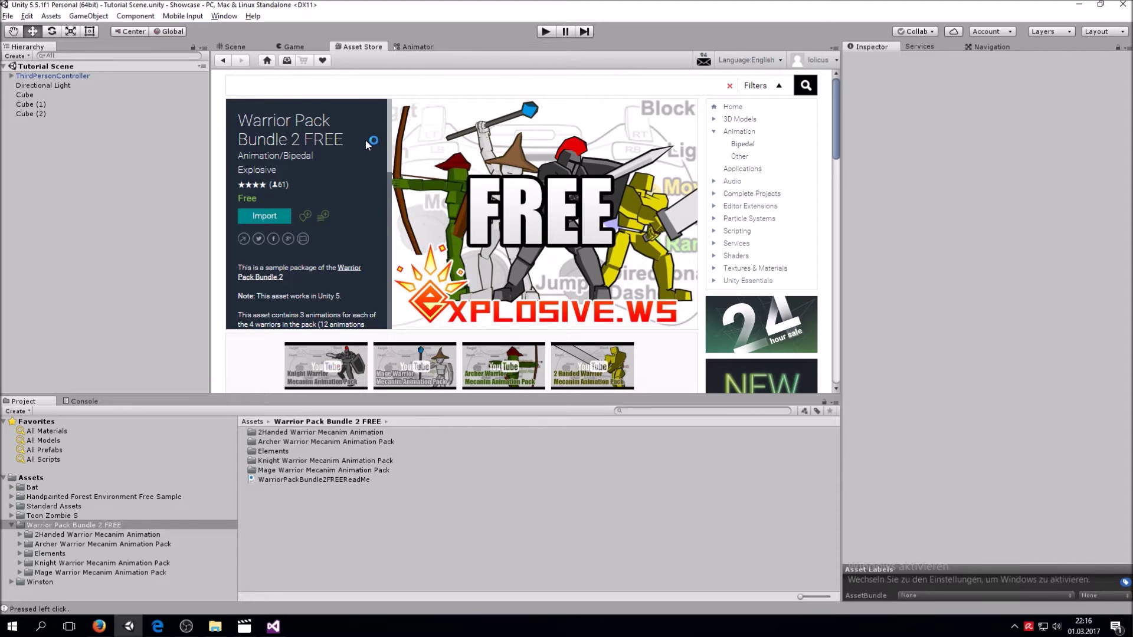
Open the Mage pack's Animations folder, preview Mage@Attack1, then select ThirdPersonController.
left_click(236, 48)
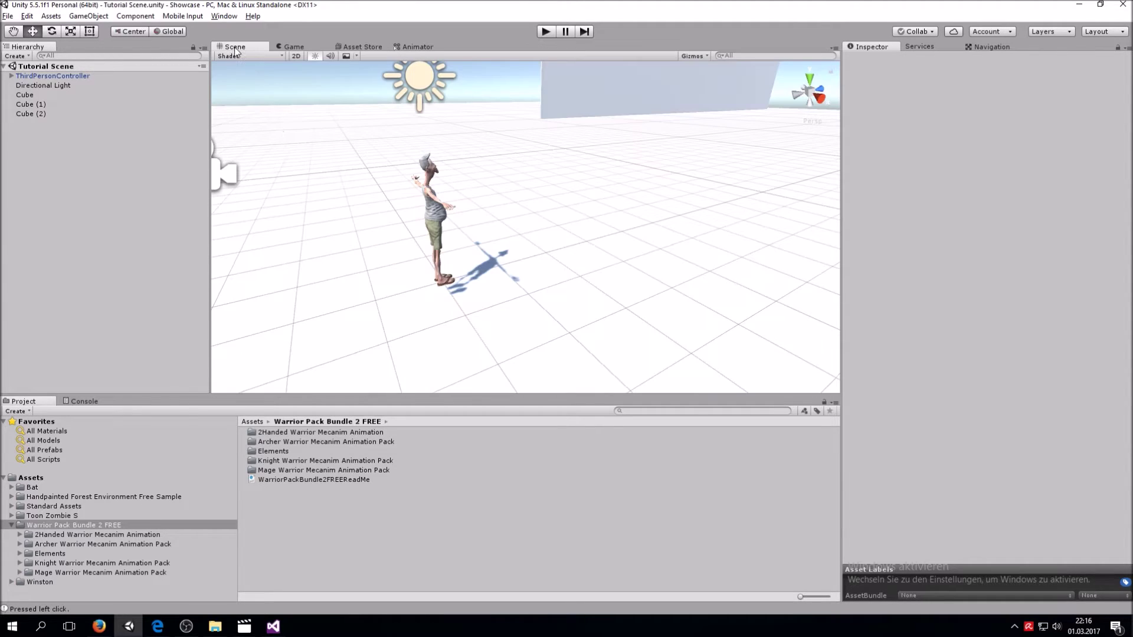
double_click(44, 523)
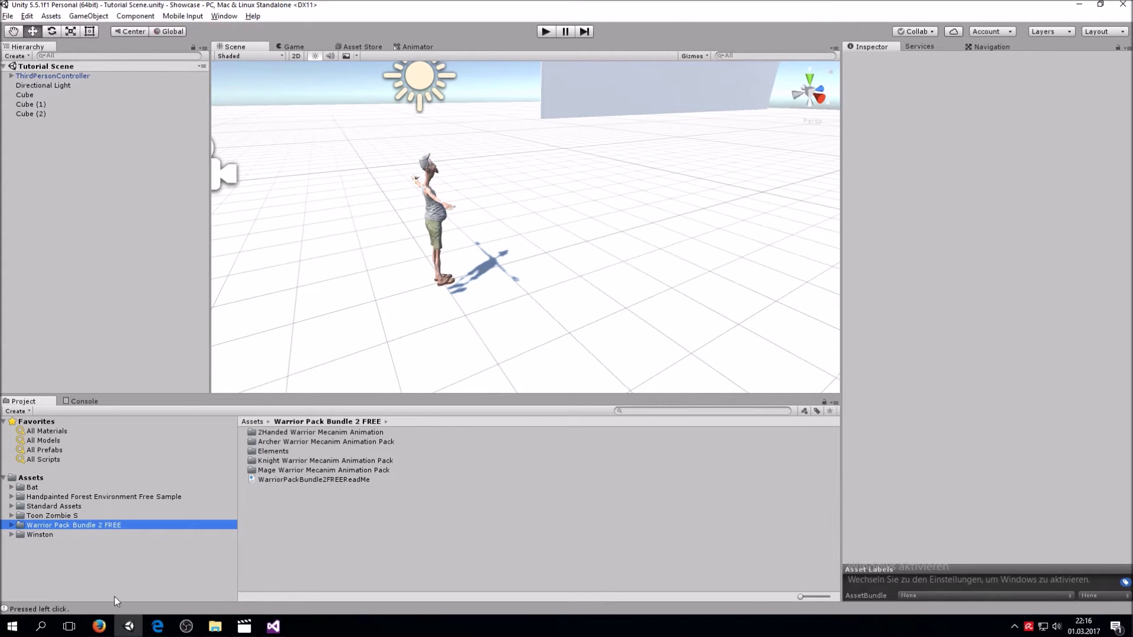
left_click(11, 525)
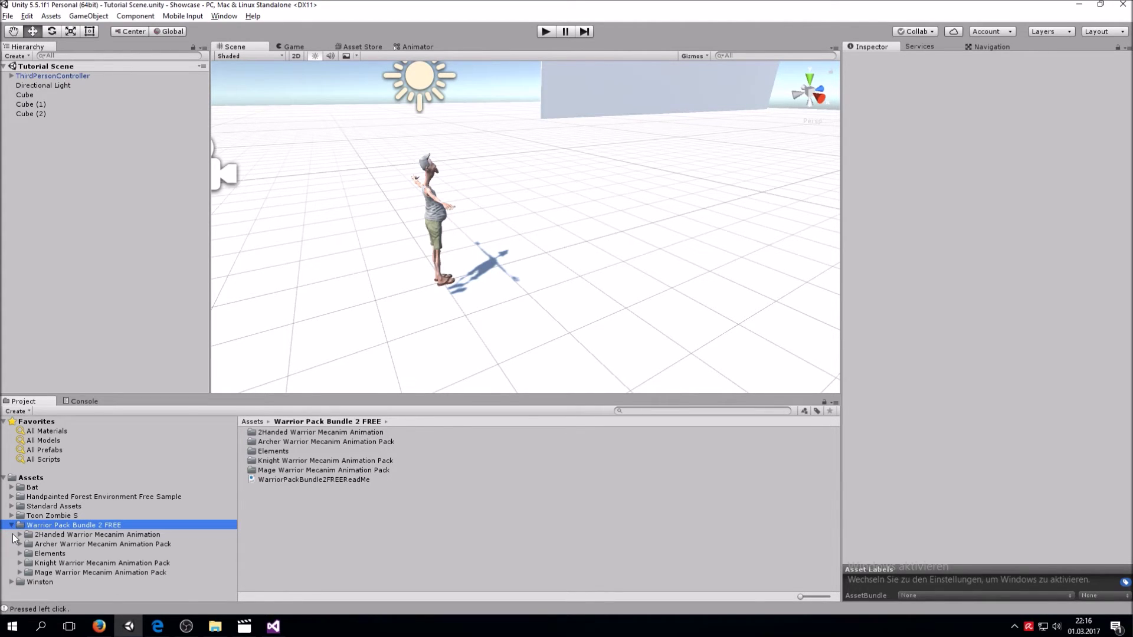
left_click(64, 572)
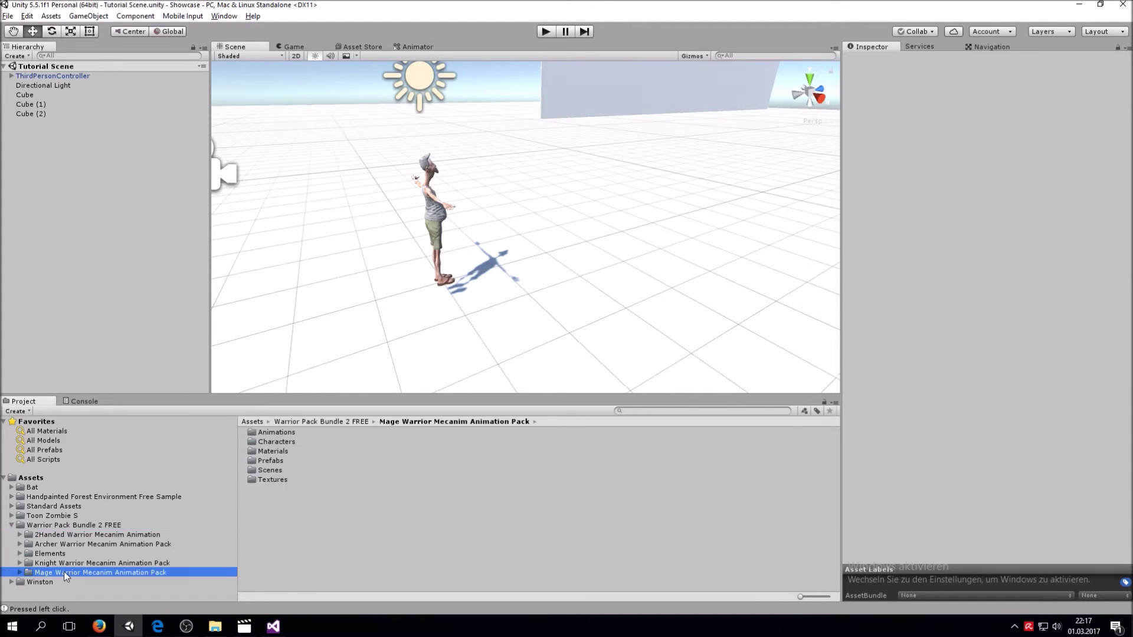
double_click(285, 434)
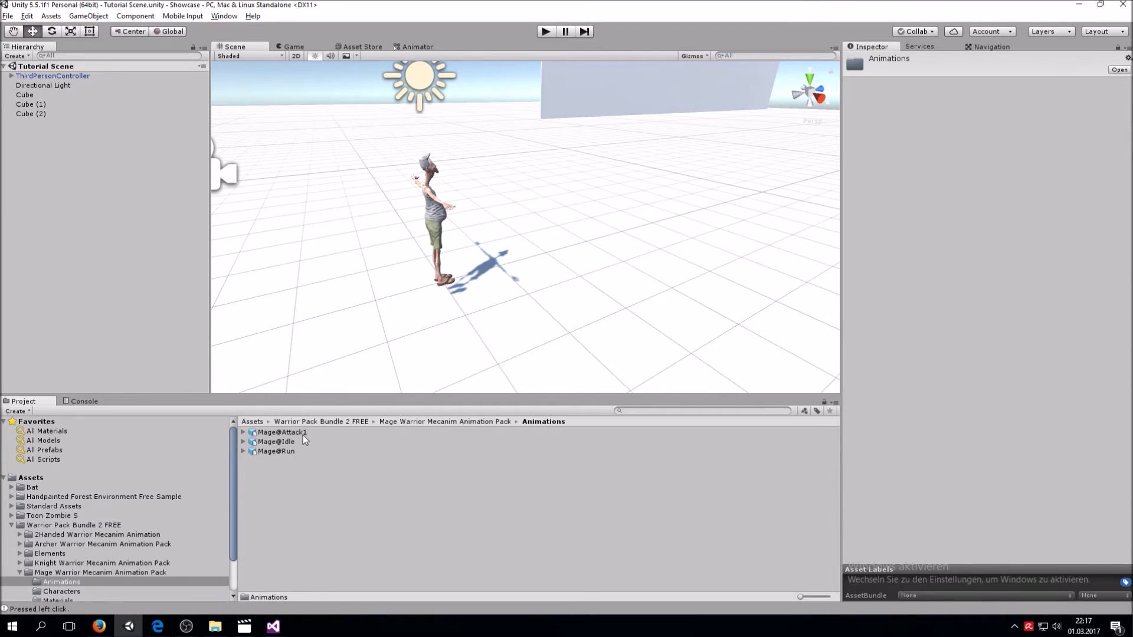
left_click(302, 435)
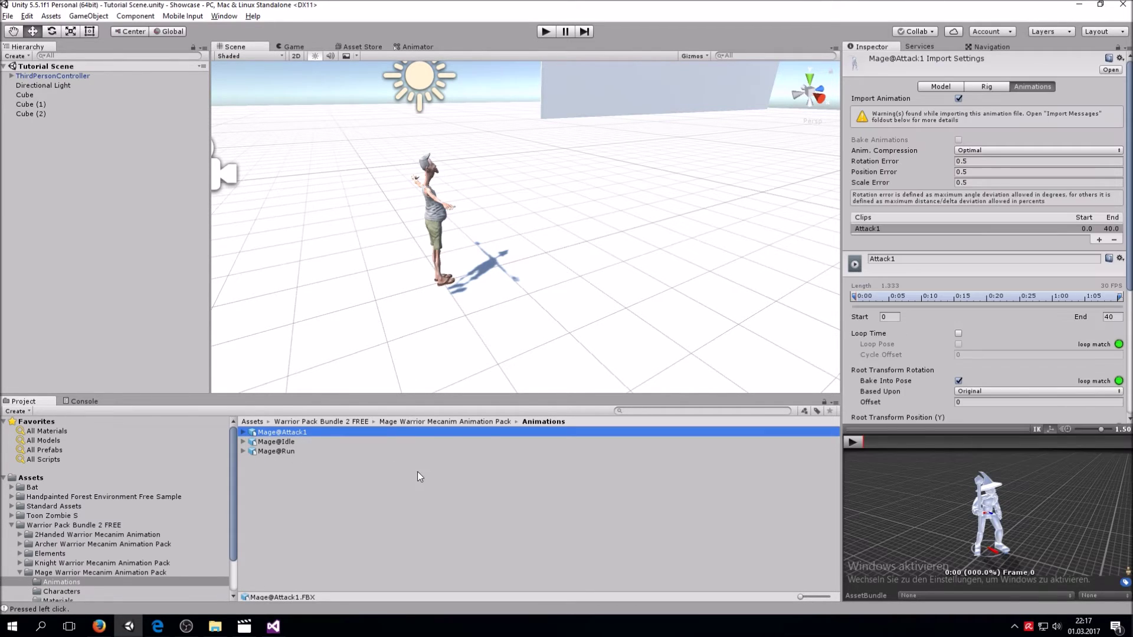
left_click(854, 442)
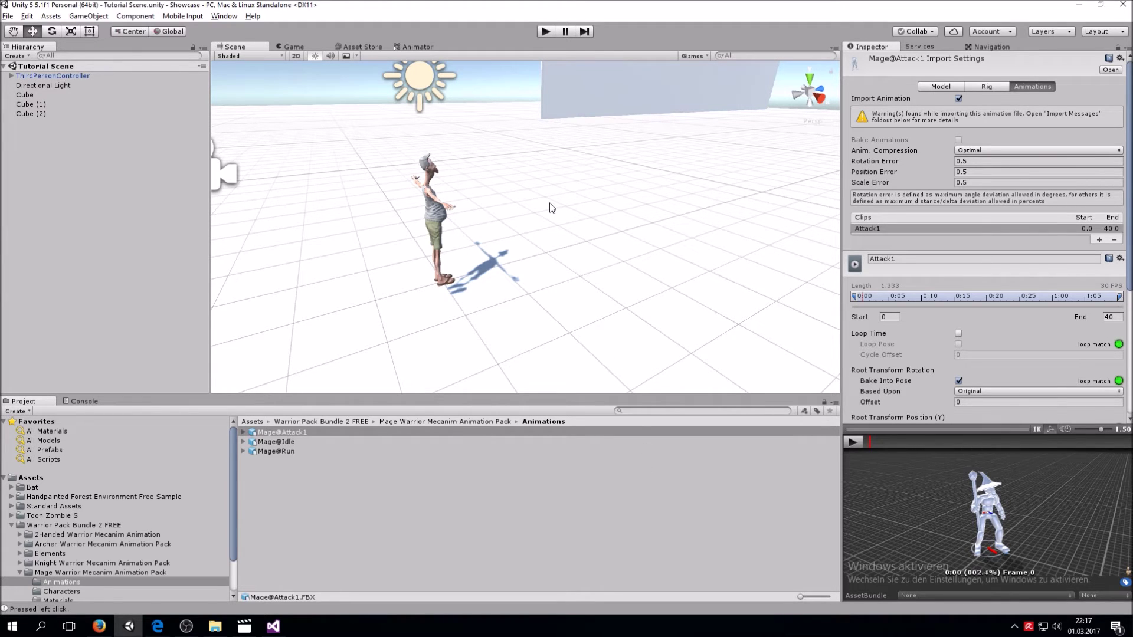
left_click_drag(530, 210, 584, 253, "alt")
left_click(437, 259)
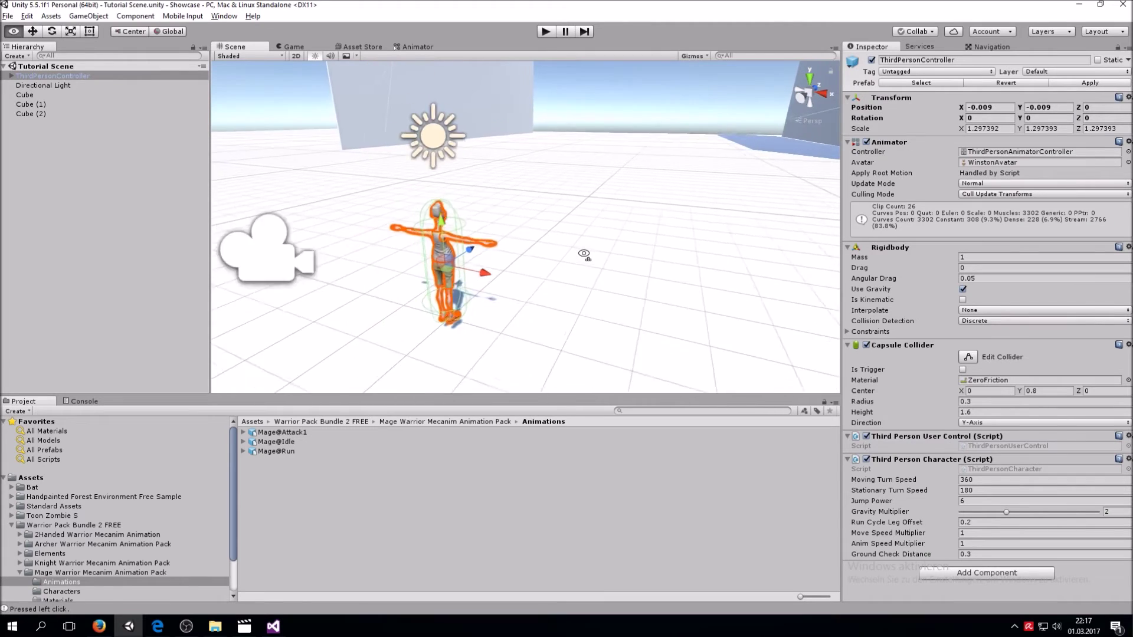
Create a new empty state in the animator graph, placed upper right of Grounded.
left_click(409, 47)
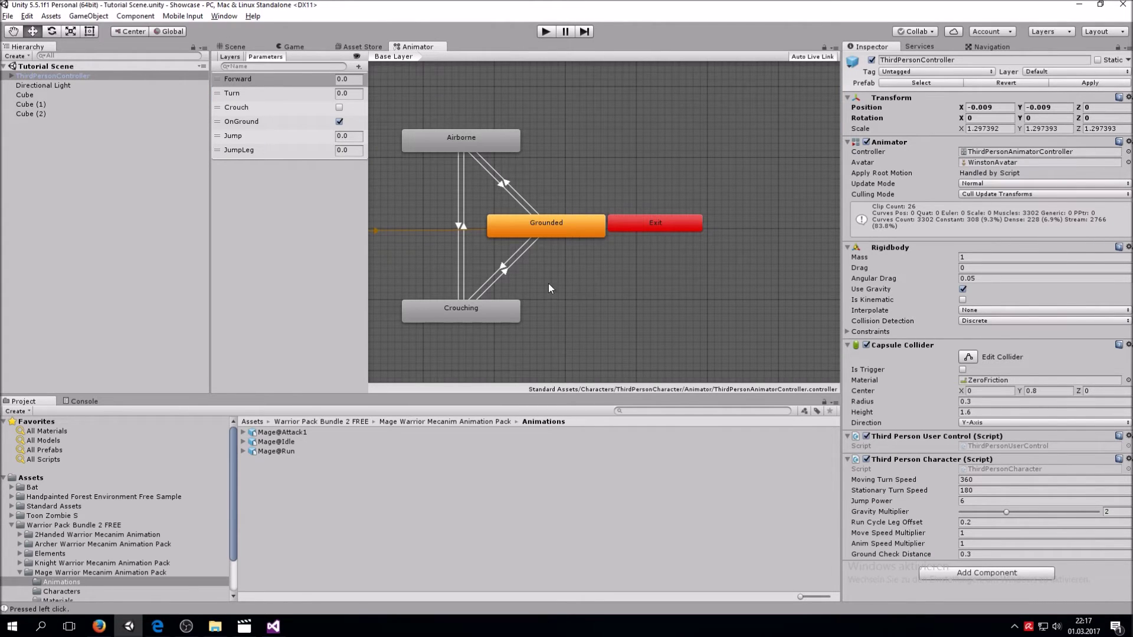
mouse_move(549, 288)
middle_mouse_down()
mouse_move(717, 273)
mouse_move(612, 267)
mouse_move(636, 295)
mouse_move(559, 298)
middle_mouse_up()
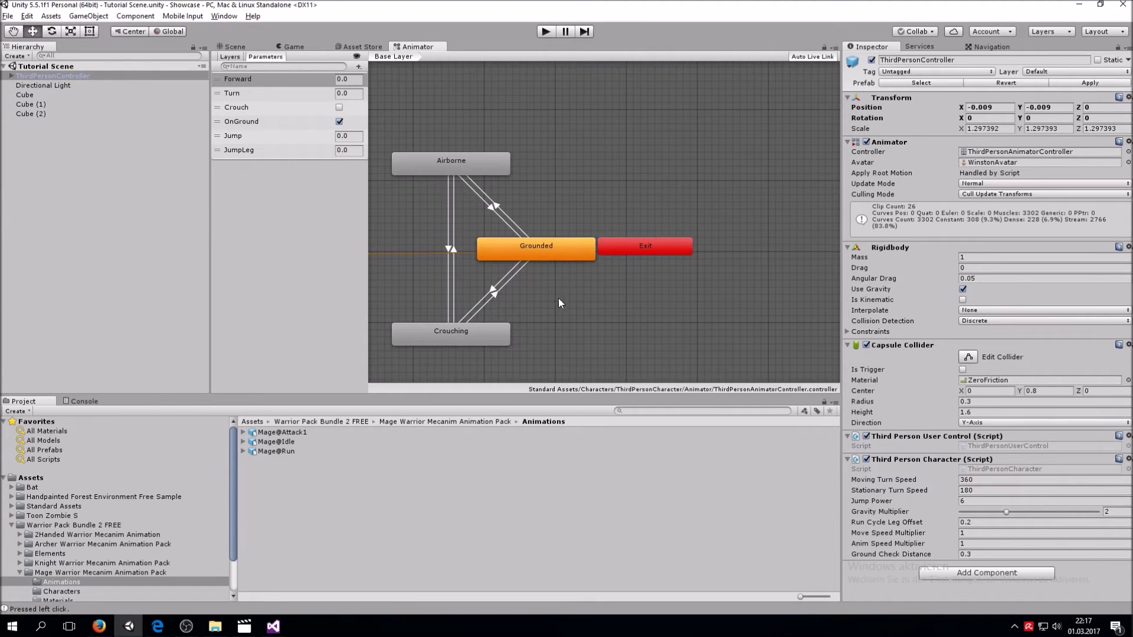
right_click(634, 133)
mouse_move(672, 143)
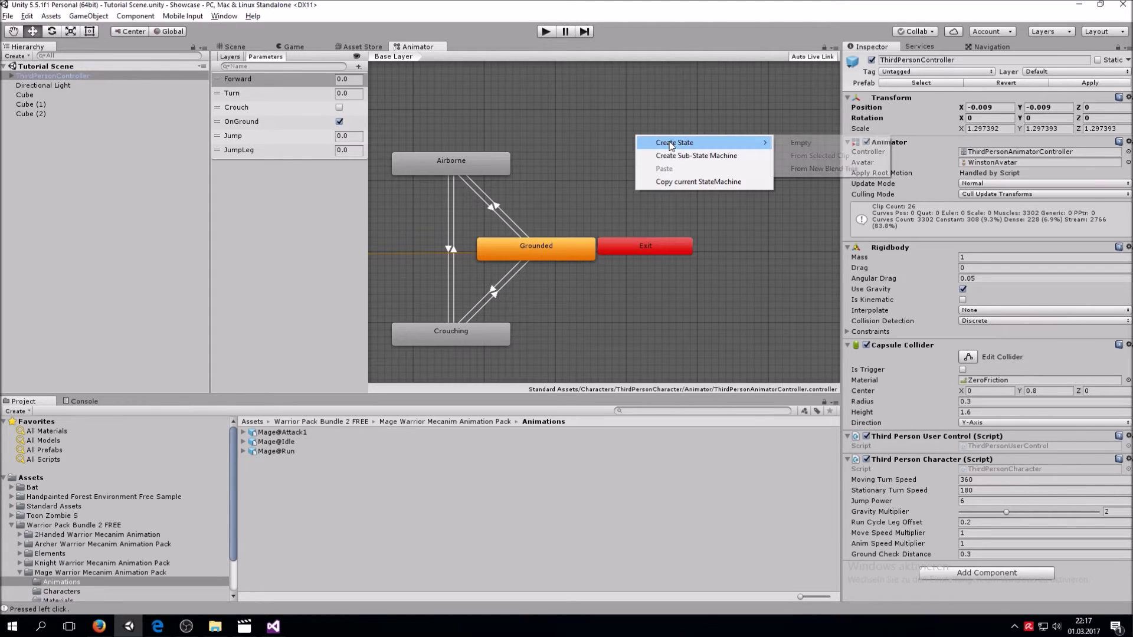
left_click(829, 143)
left_click_drag(707, 143, 655, 168)
Rename the new state to CastSpell and bring up its Motion picker.
left_click(914, 58)
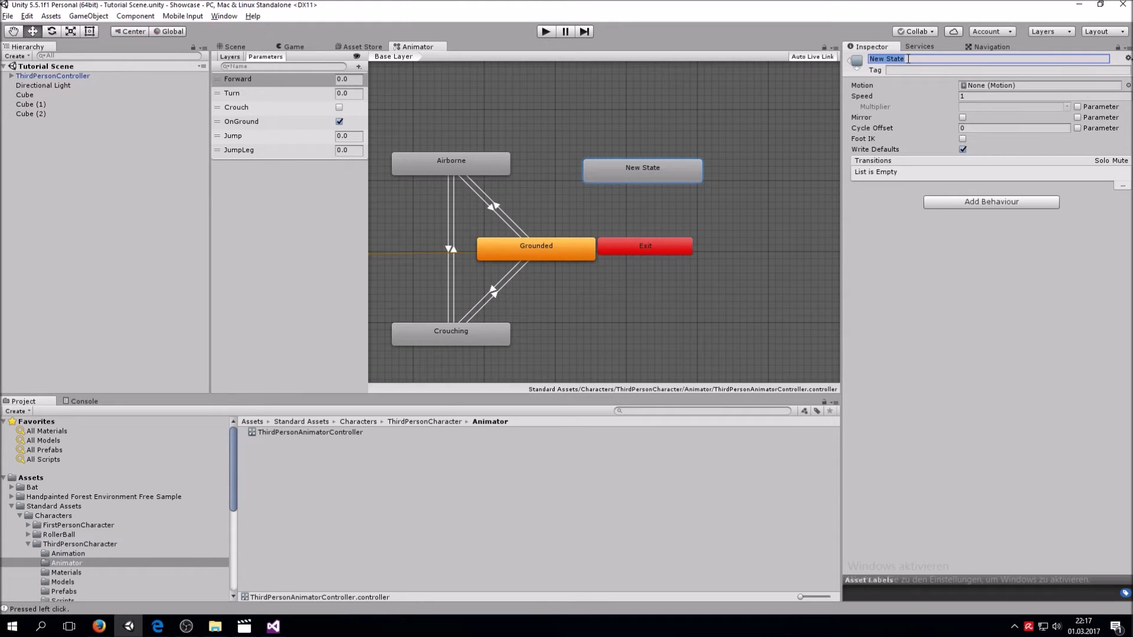
key("BackSpace")
type("CastSpell")
left_click(1066, 86)
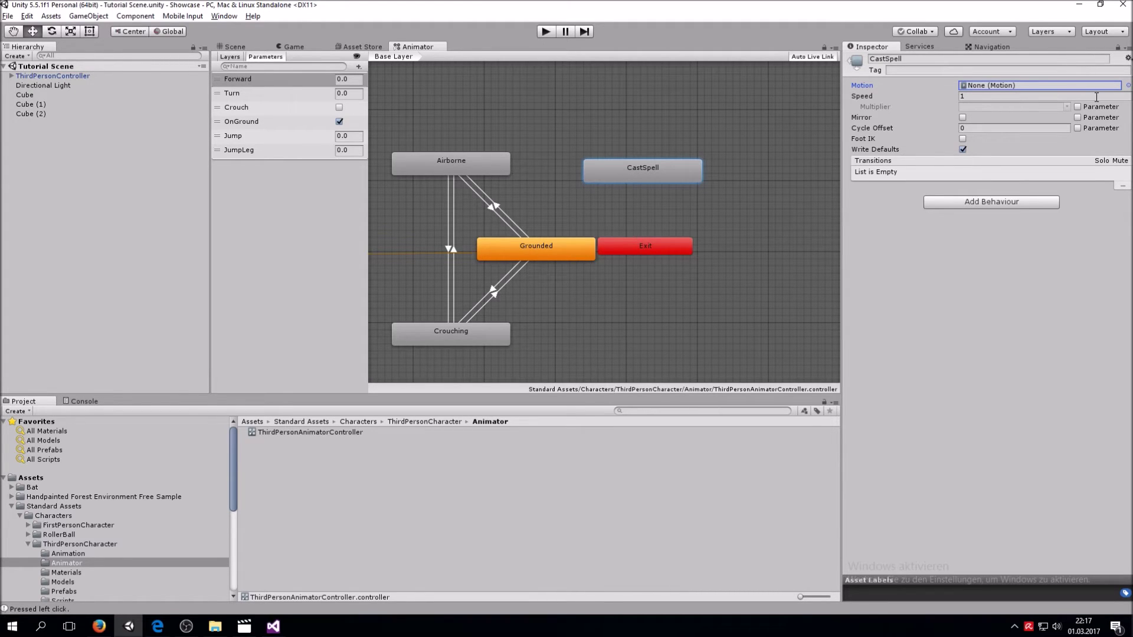
left_click(1127, 85)
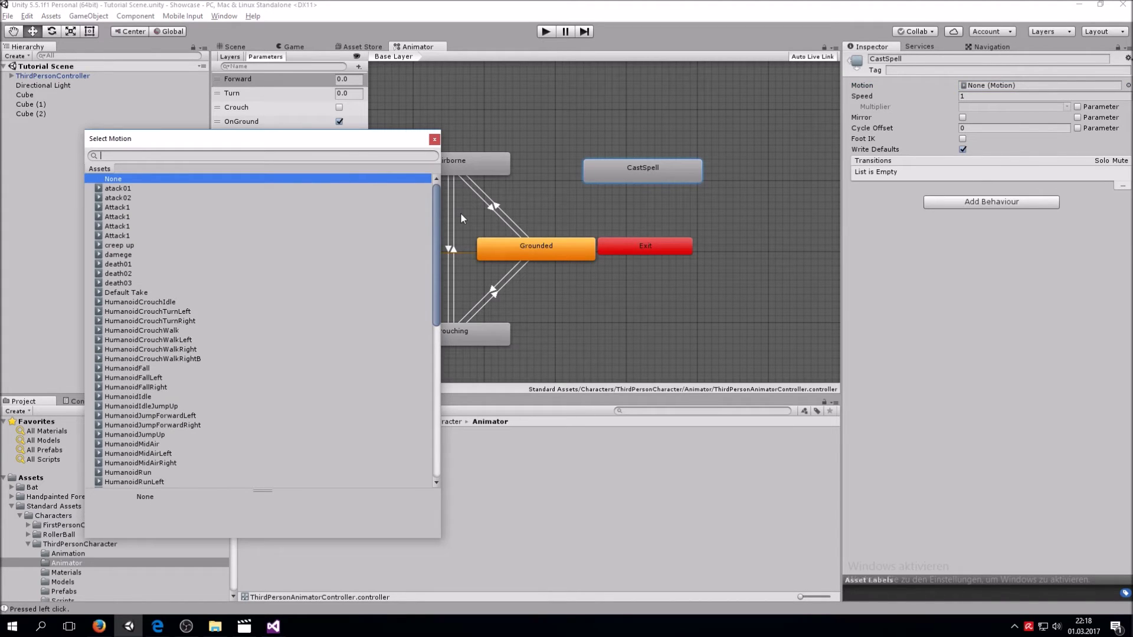
Search 'att' and assign the Mage pack's Attack1 clip, not the other Attack1 clip, as CastSpell's motion.
type("att")
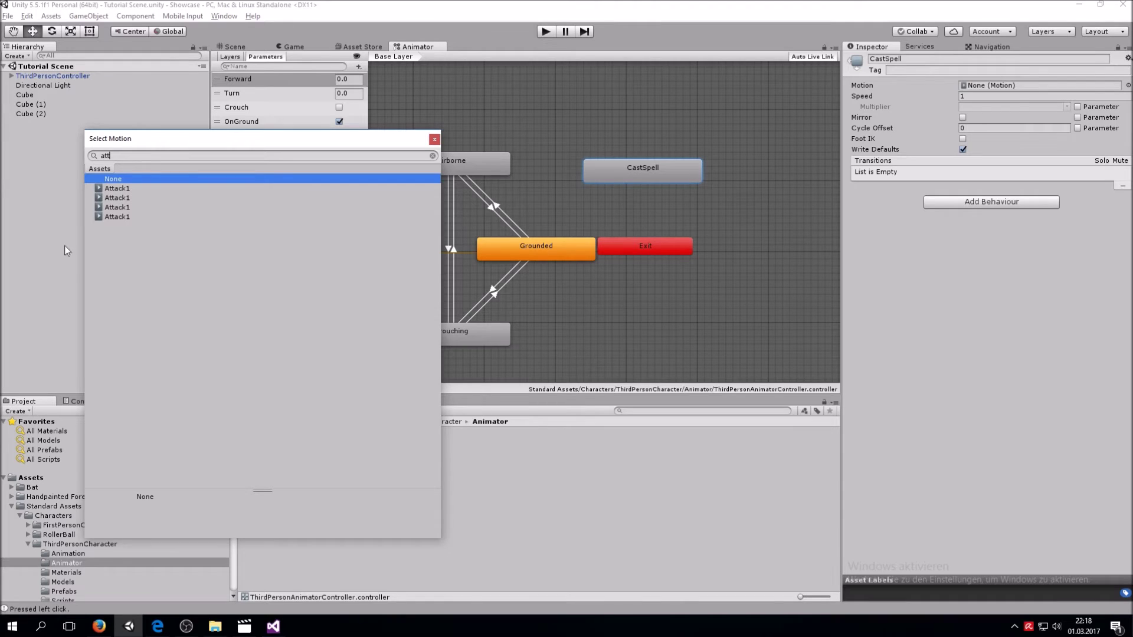
left_click(141, 189)
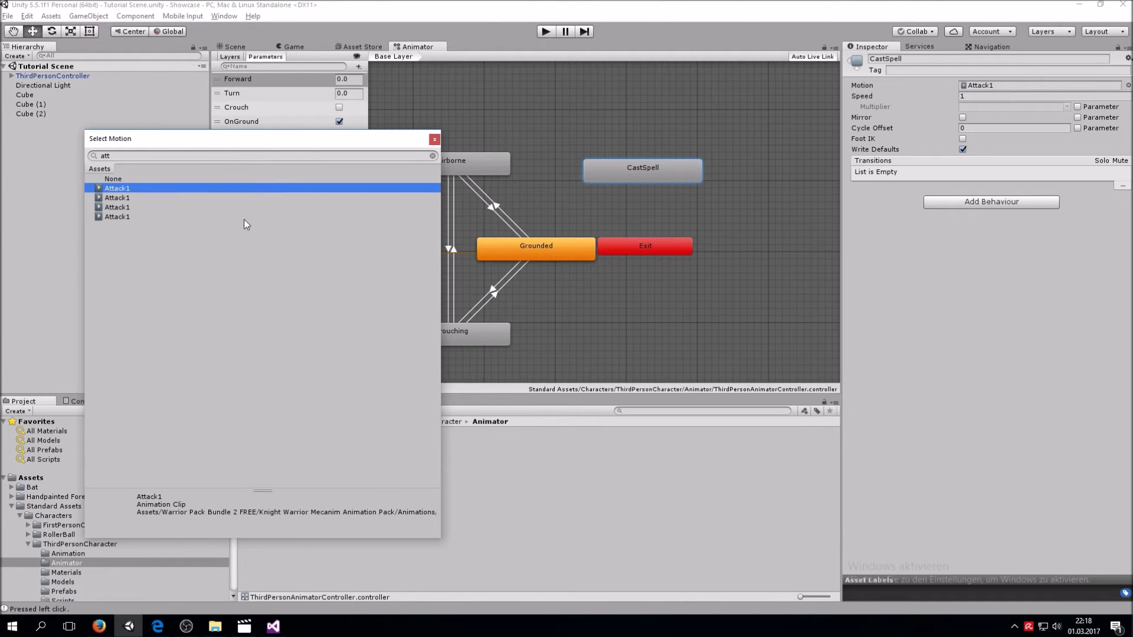
left_click_drag(440, 485, 592, 473)
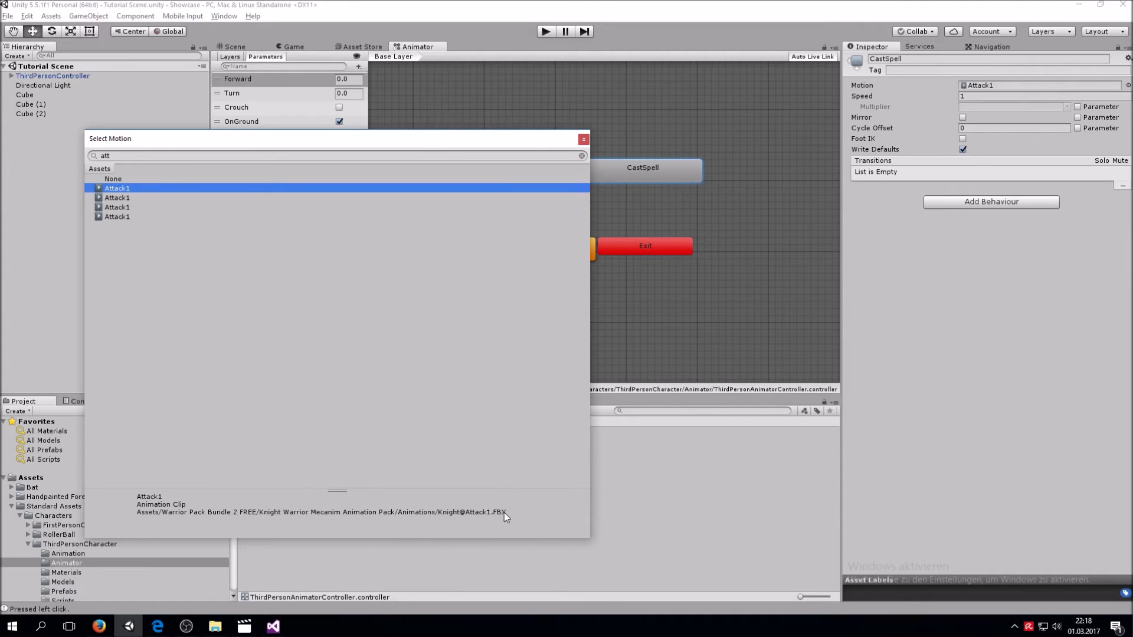
left_click(128, 198)
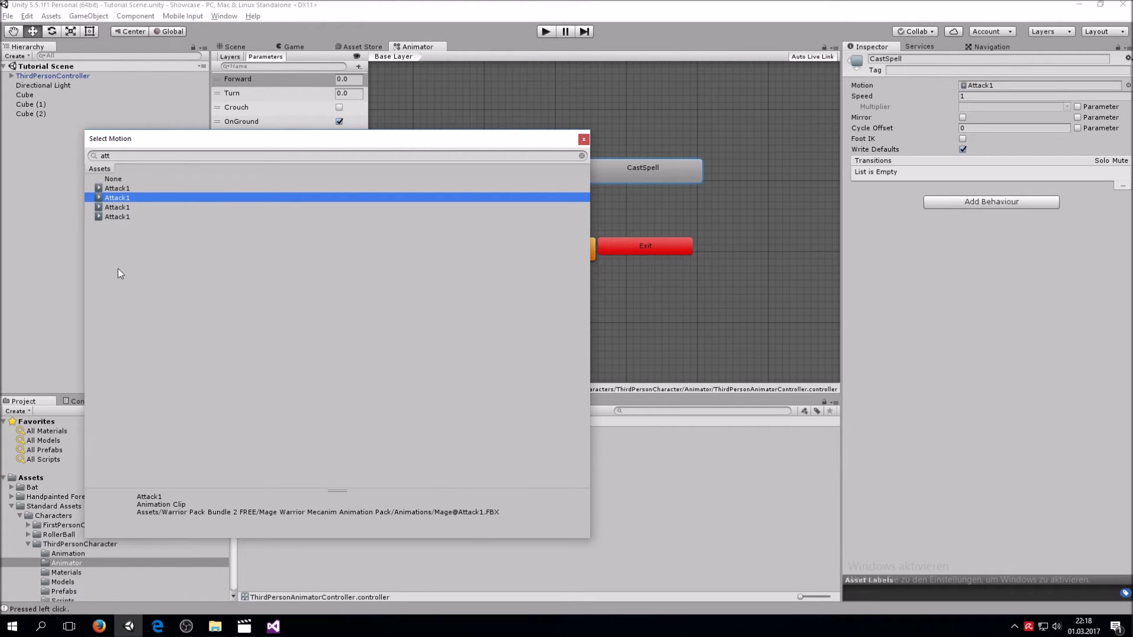
double_click(122, 198)
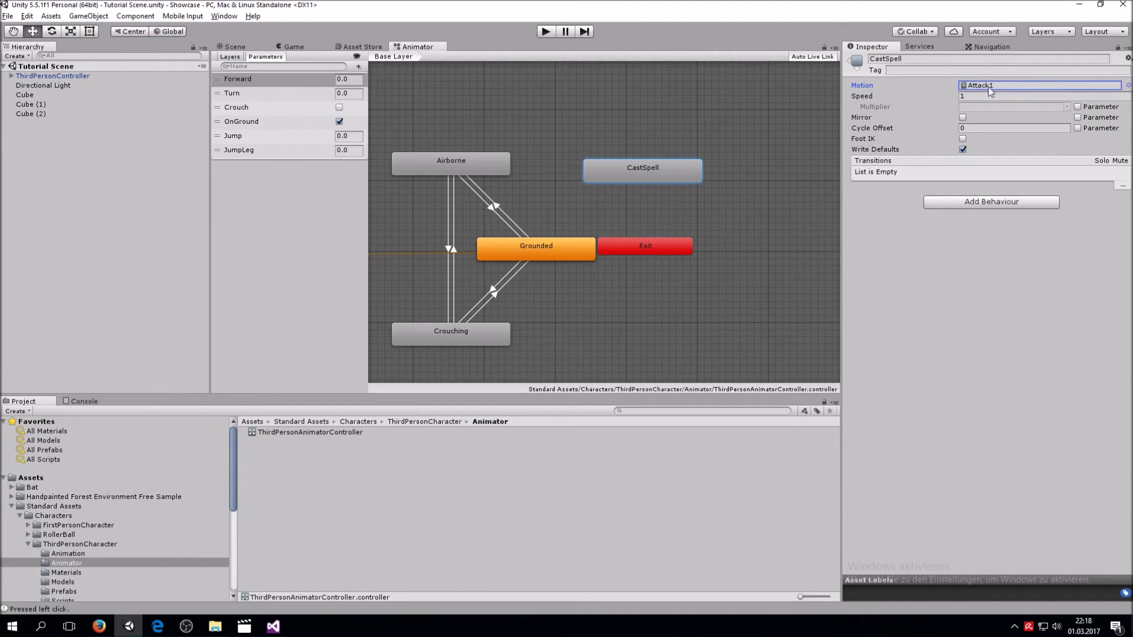
Rearrange the Exit and CastSpell nodes and make a transition from CastSpell to Grounded.
left_click_drag(637, 255, 701, 304)
left_click_drag(652, 175, 689, 189)
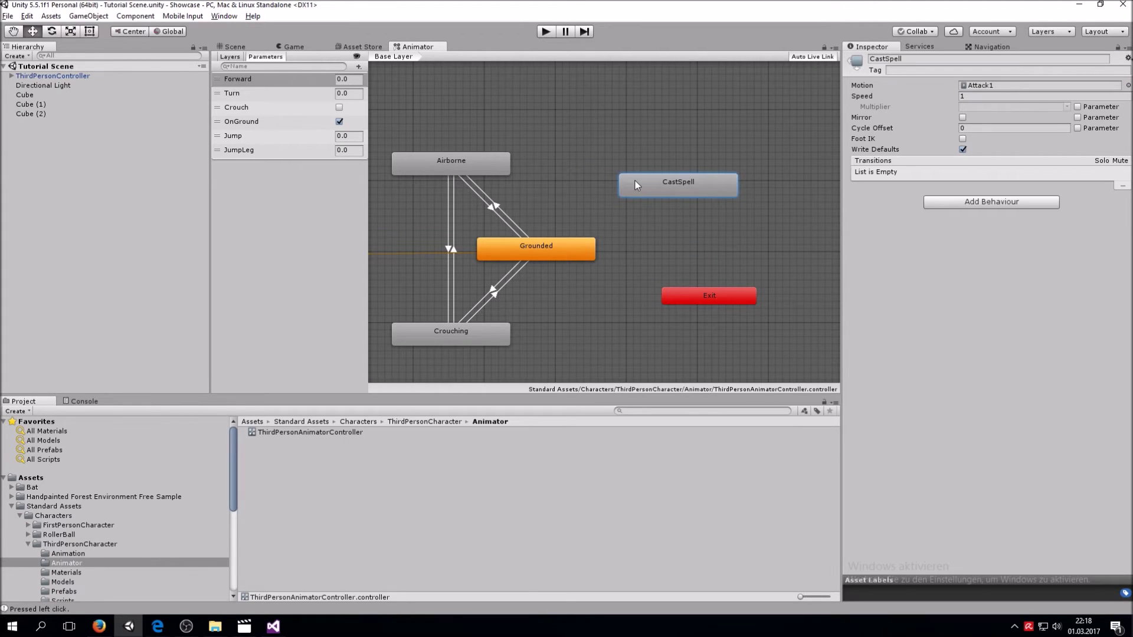
right_click(645, 184)
left_click(689, 192)
left_click(573, 247)
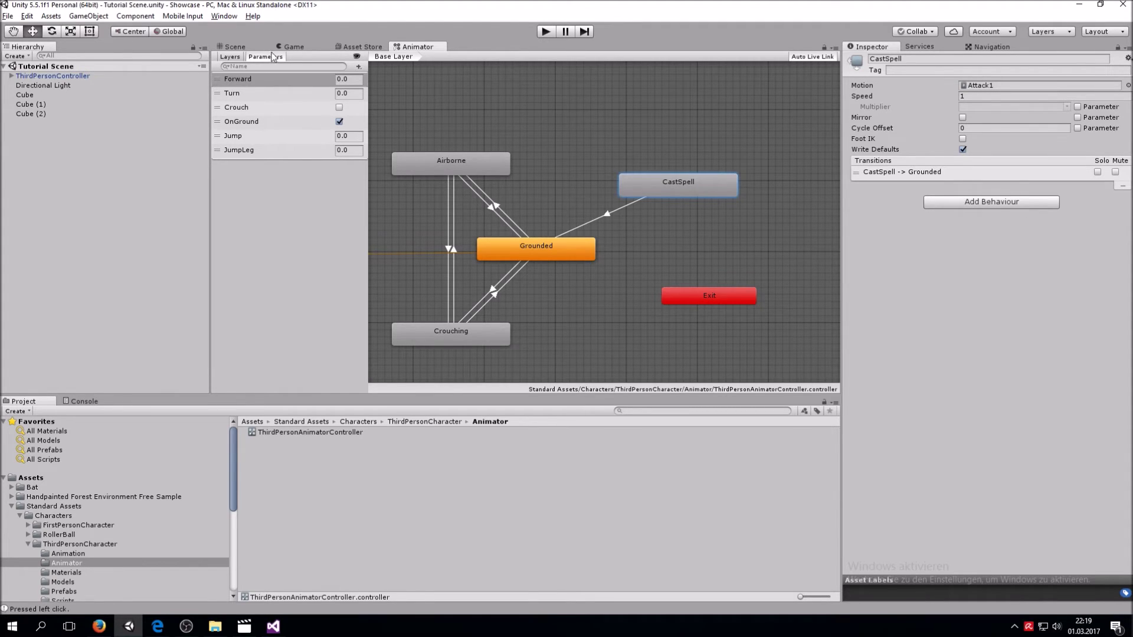
left_click(235, 47)
mouse_move(450, 178)
left_mouse_down("alt")
mouse_move(410, 167)
mouse_move(498, 164)
mouse_move(469, 169)
left_mouse_up("alt")
left_click(414, 47)
Switch from Visual Studio back to Unity and select ThirdPersonController in the Hierarchy.
left_click(273, 630)
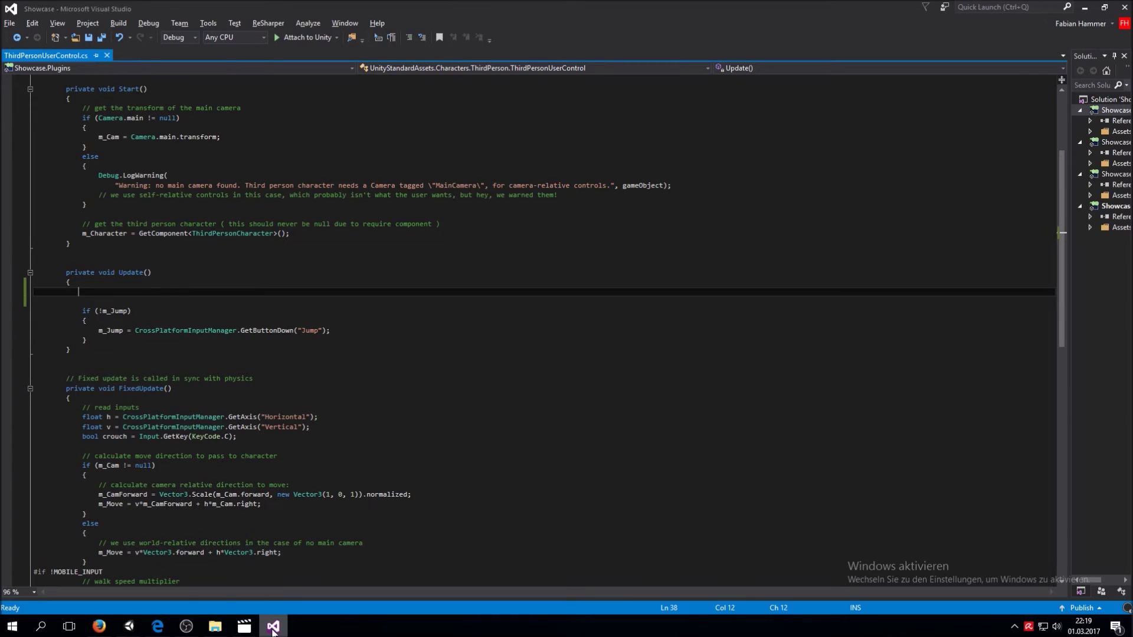
mouse_move(120, 632)
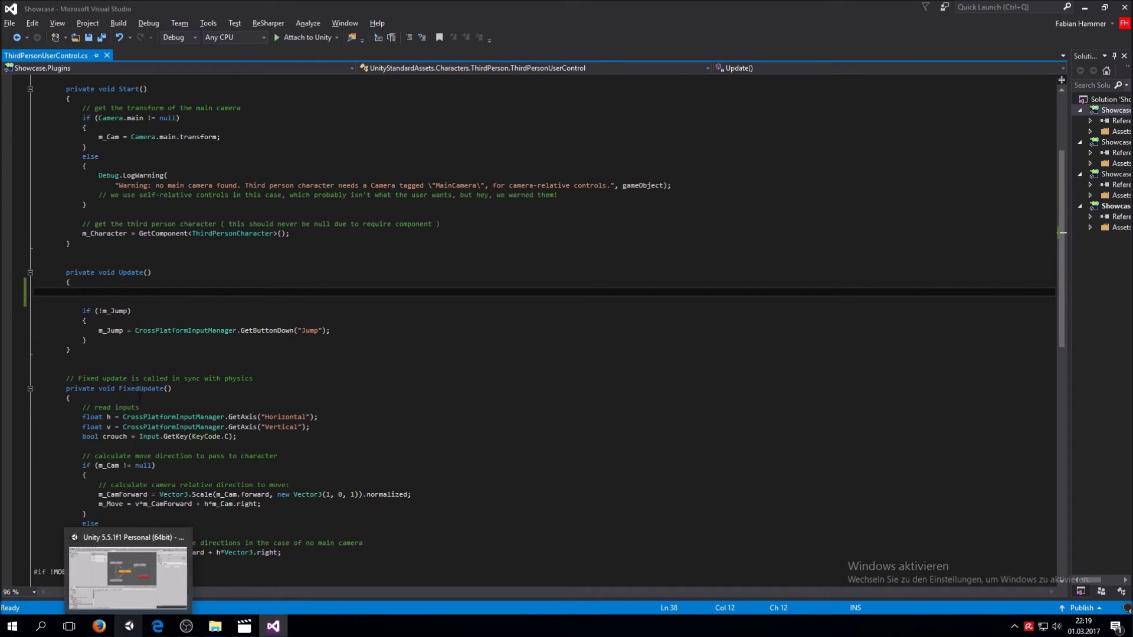
left_click(128, 626)
left_click(68, 78)
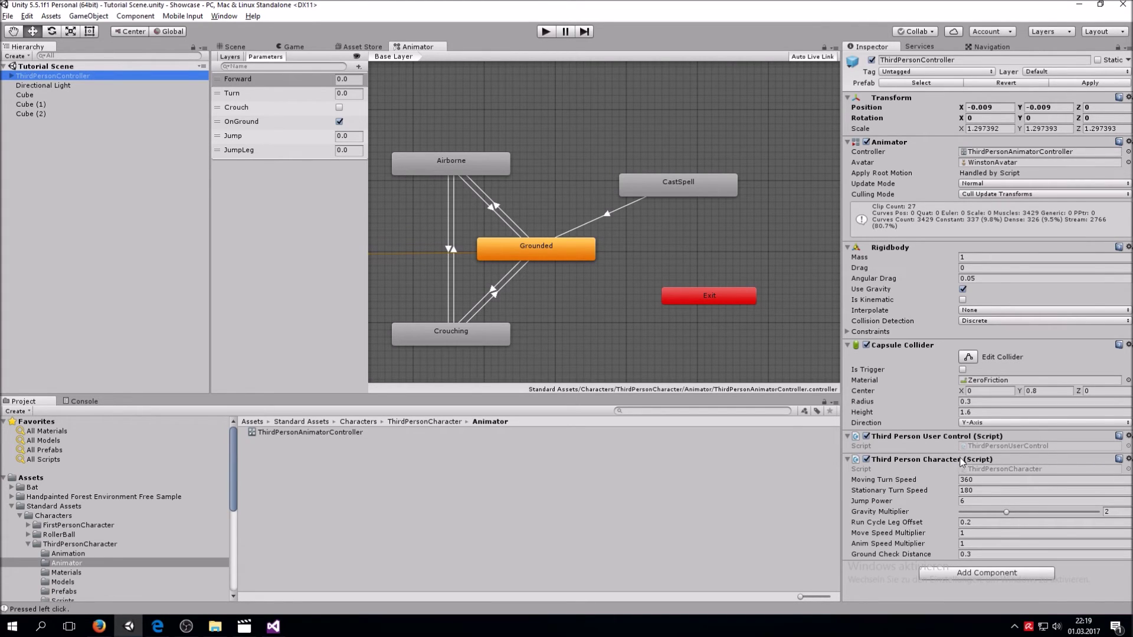
Choose Edit Script from the Third Person User Control component's gear menu.
left_click(1129, 436)
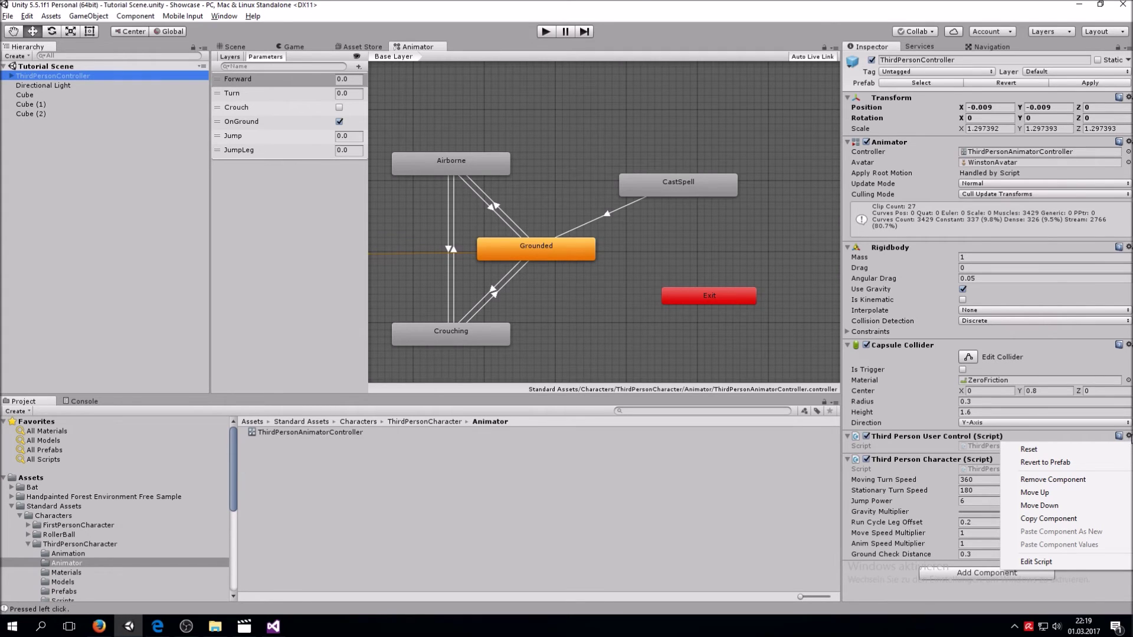
left_click(1058, 565)
scroll(391, 277, "up", 5)
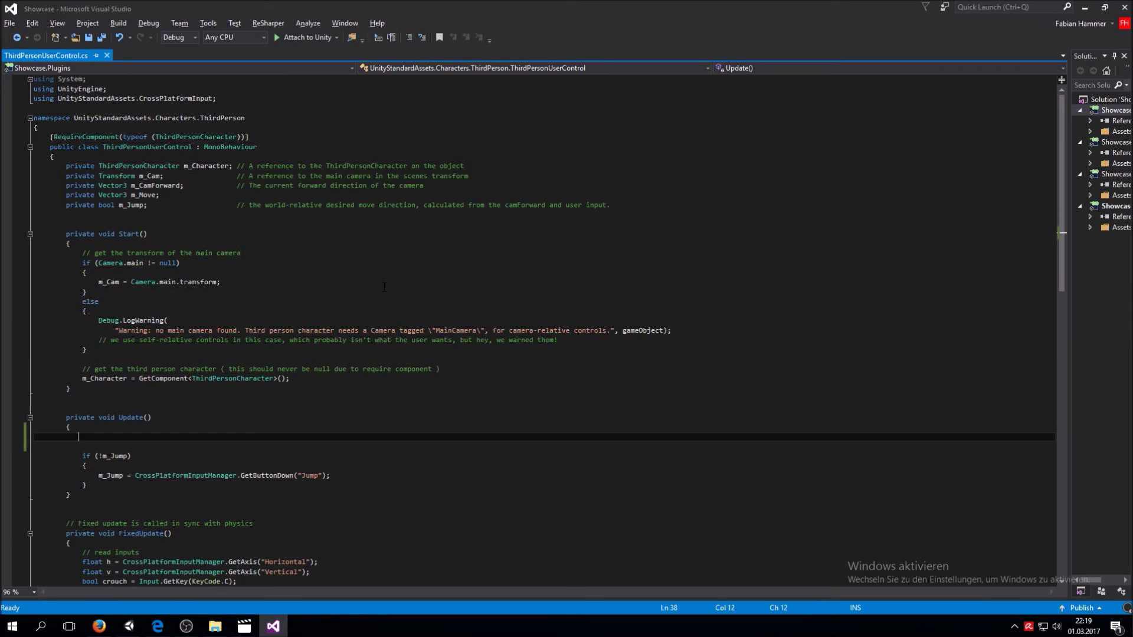
scroll(384, 287, "down", 10)
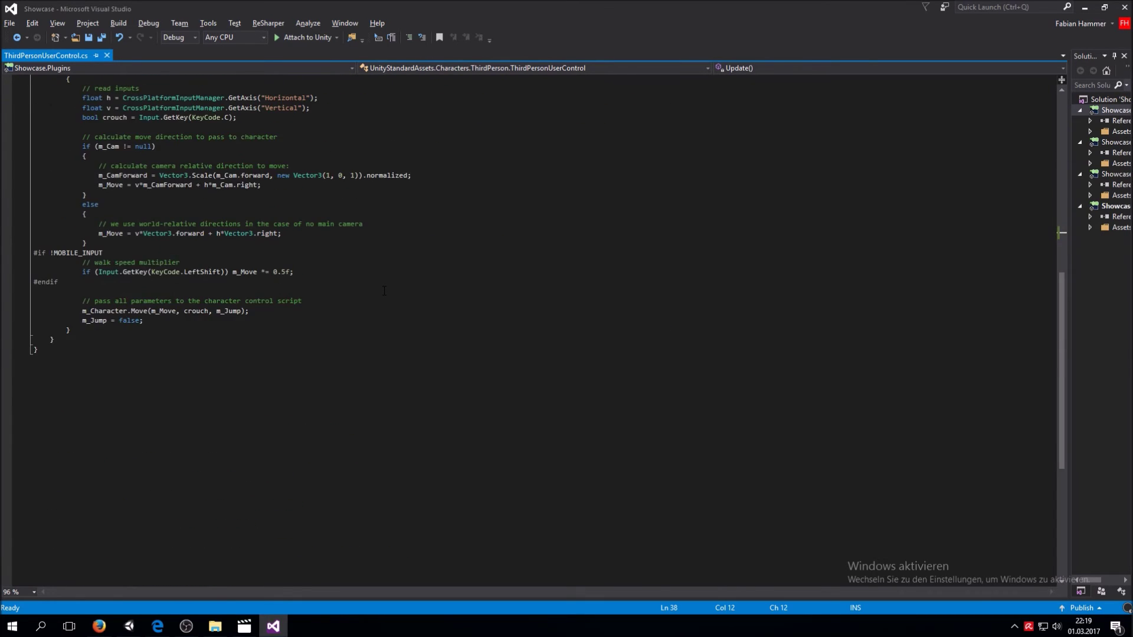
scroll(385, 292, "up", 5)
scroll(385, 292, "up", 2)
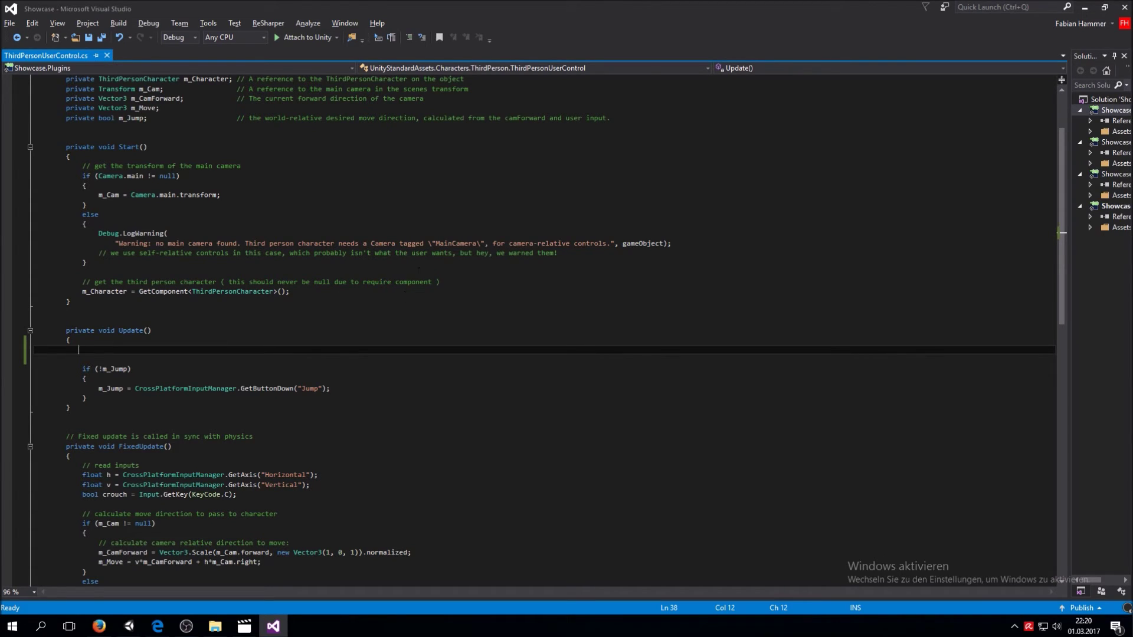
Add 'private Animator m_animator;' on a new line below the m_Jump declaration.
left_click(633, 118)
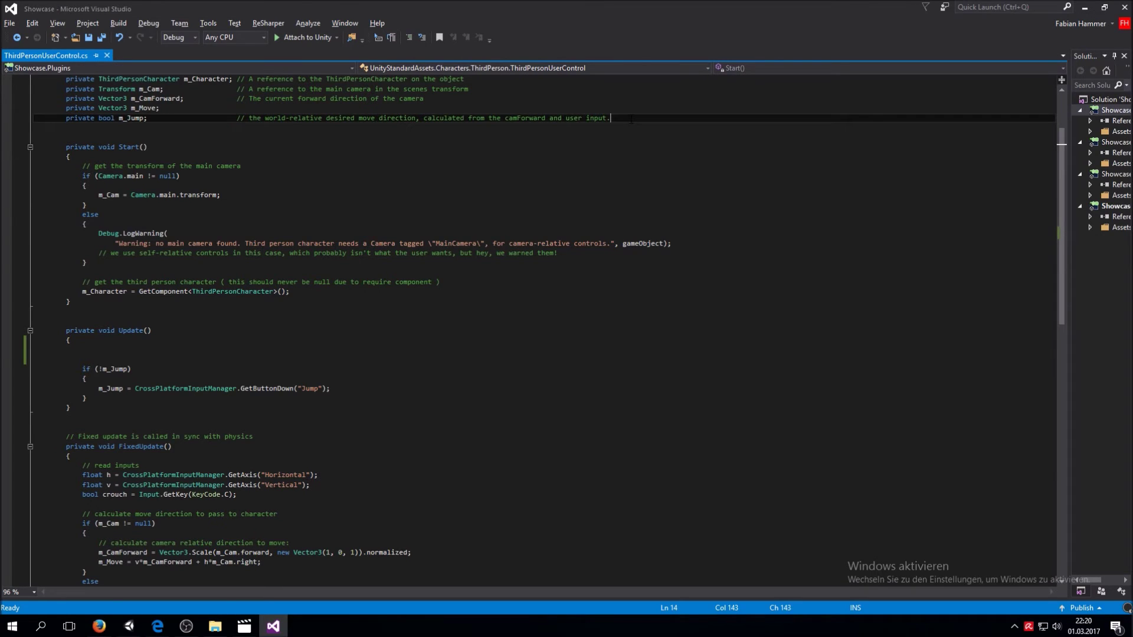
key("Return")
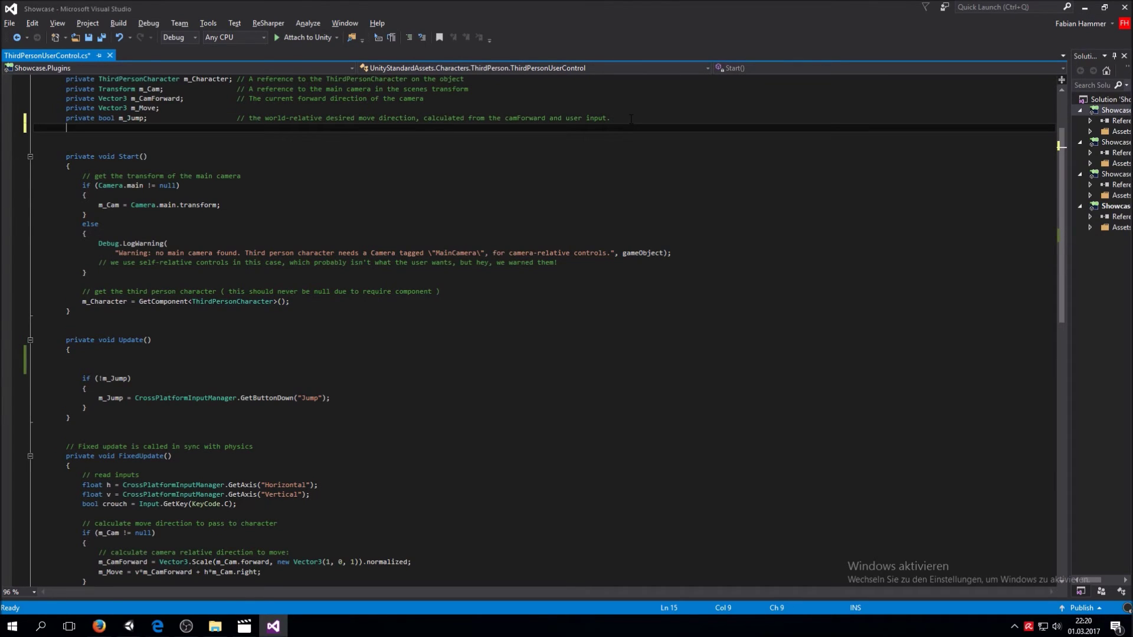
type("private Anima")
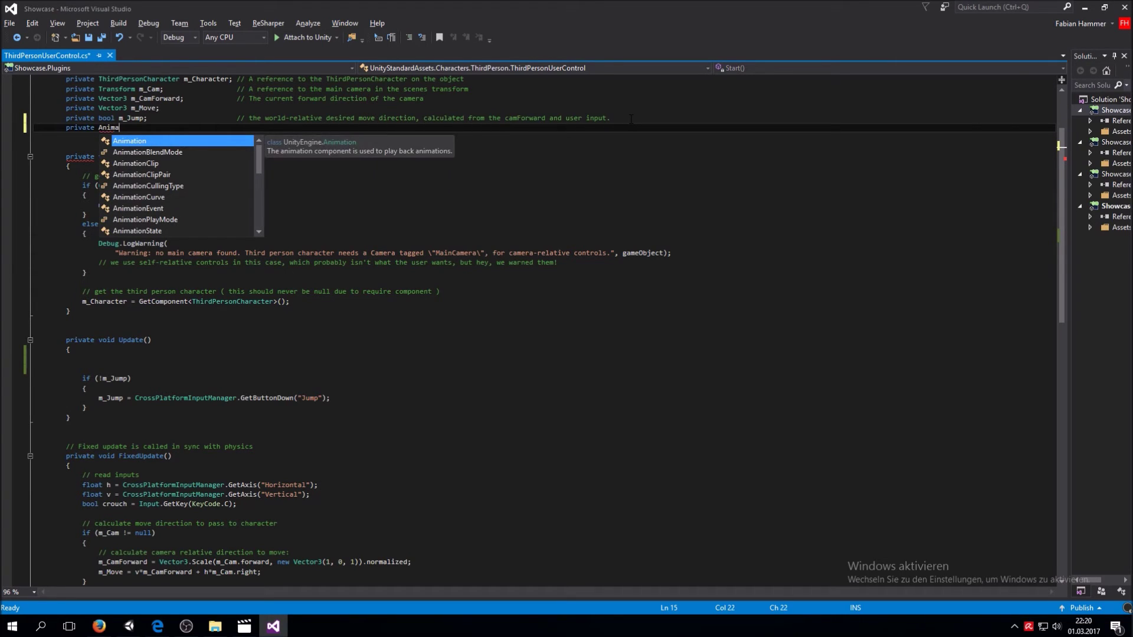
type("tor")
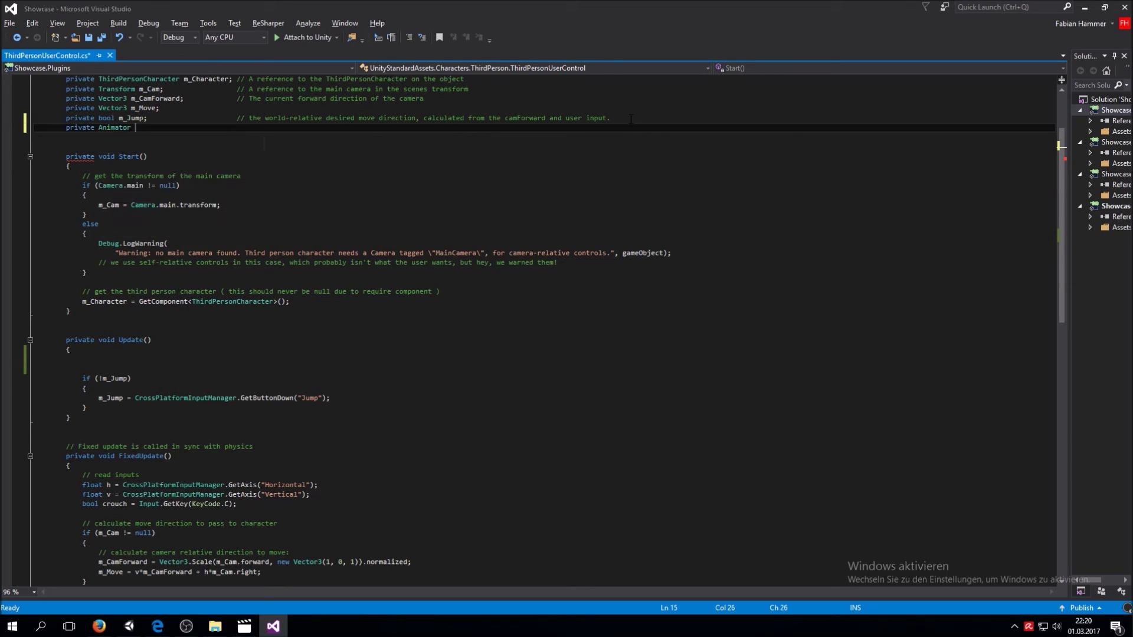
type(" m_animator;")
scroll(444, 314, "down", 1)
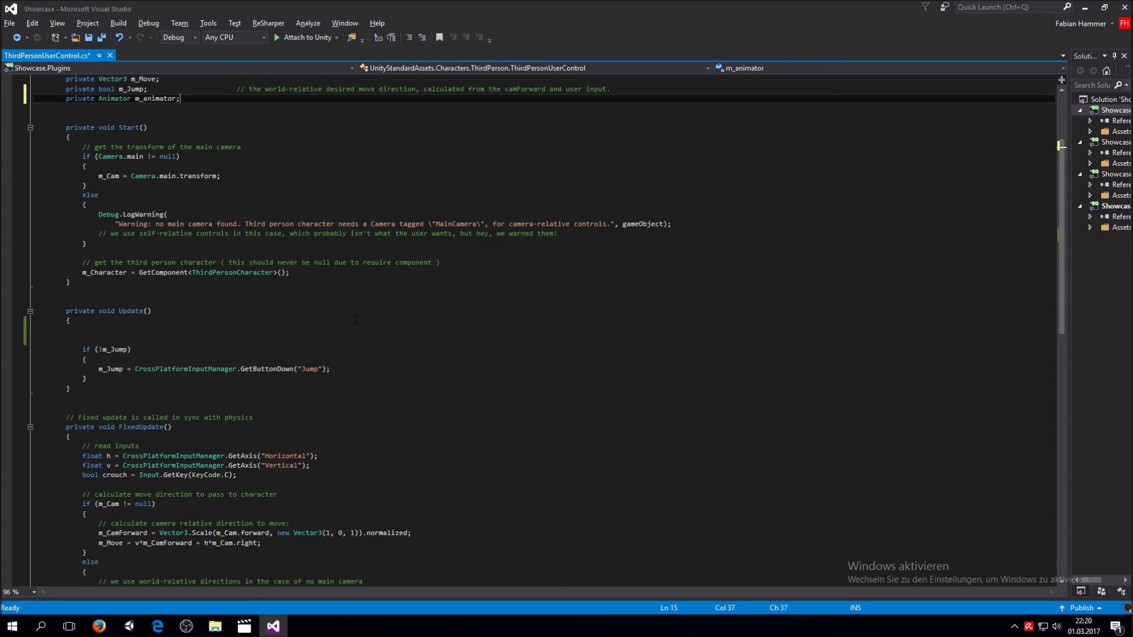
left_click(264, 331)
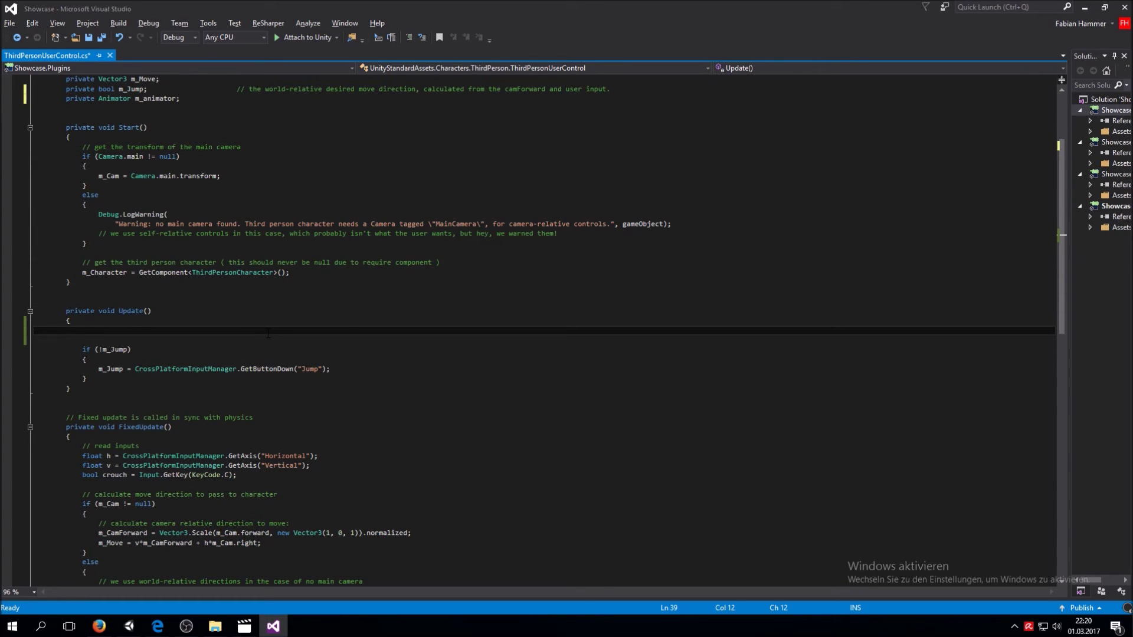
Insert 'm_animator = GetComponent<Animator>();' at the top of Start() and save the script.
left_click(130, 132)
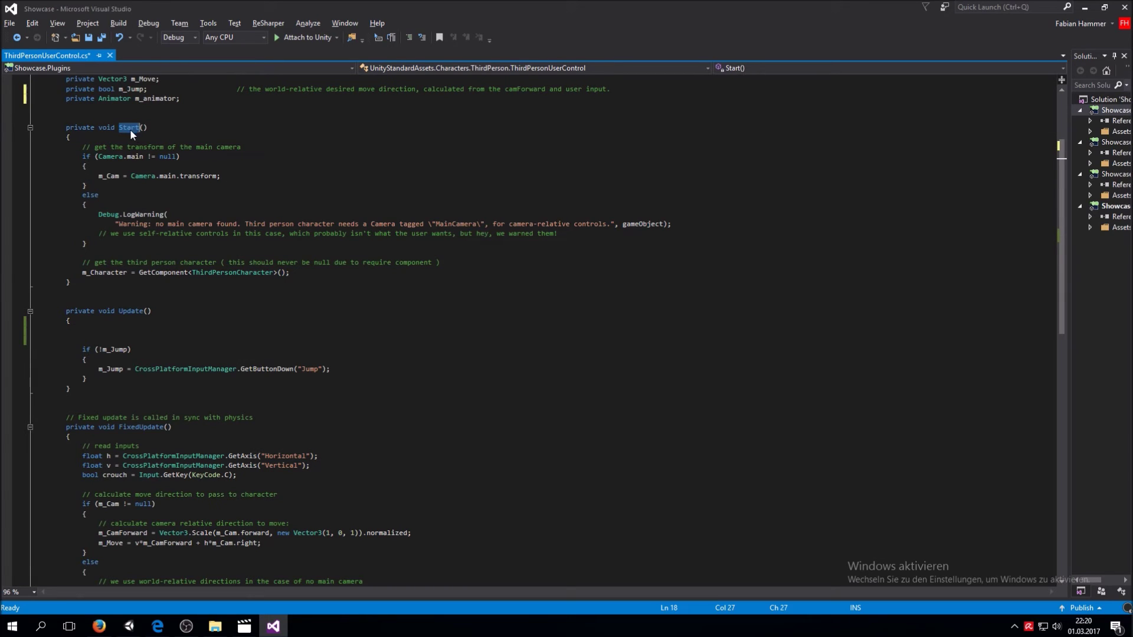
left_click(133, 138)
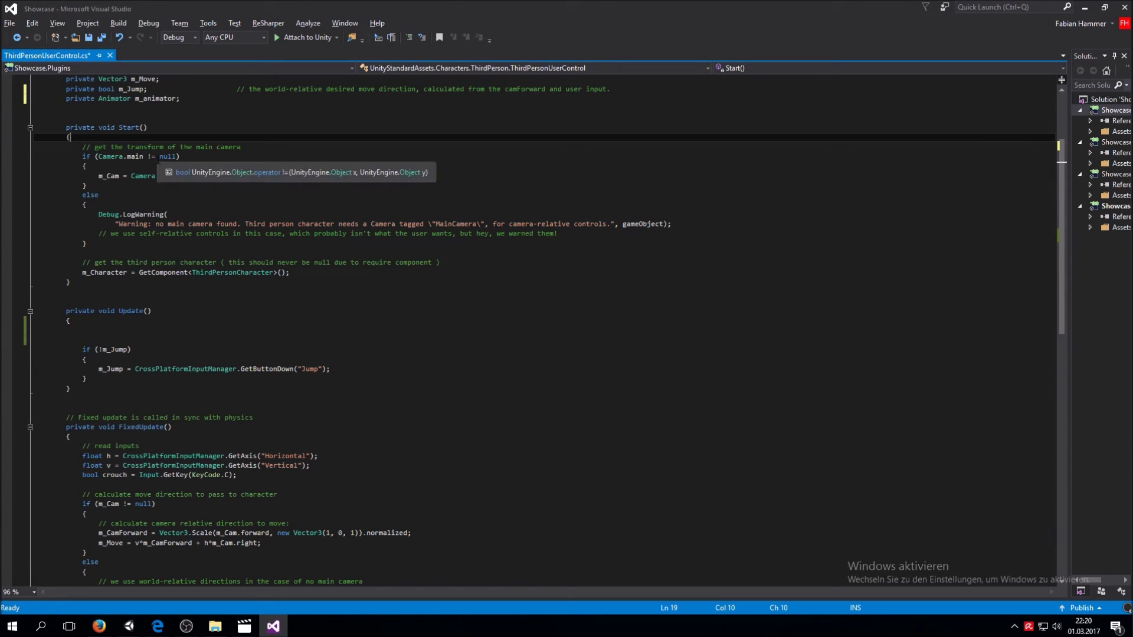
key("Return")
type("m_anim")
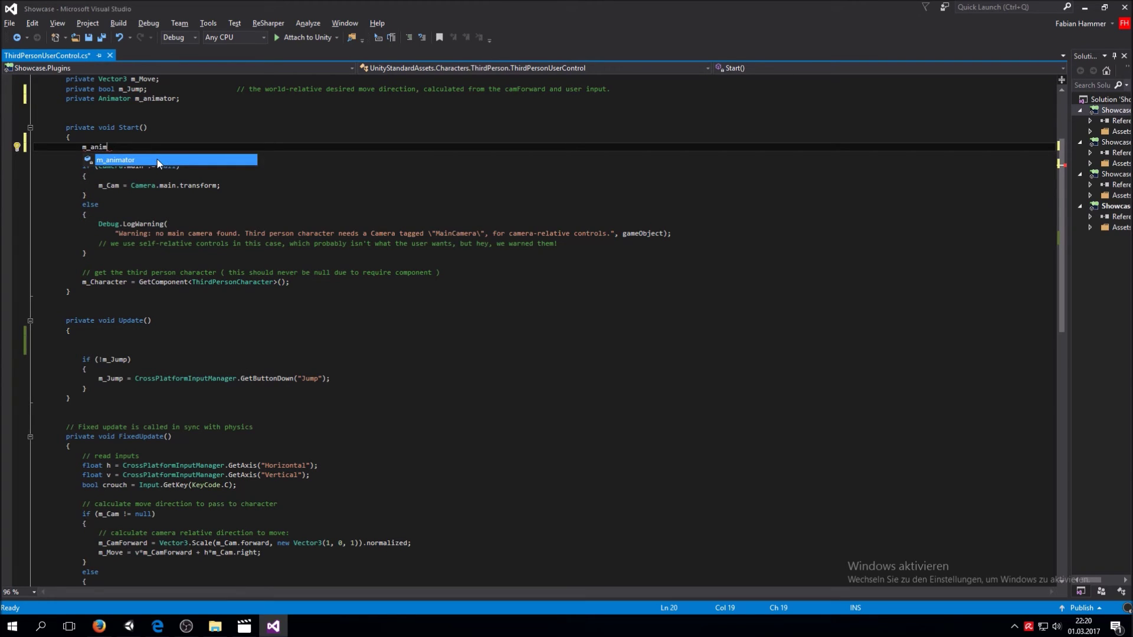
type("ator = Ge")
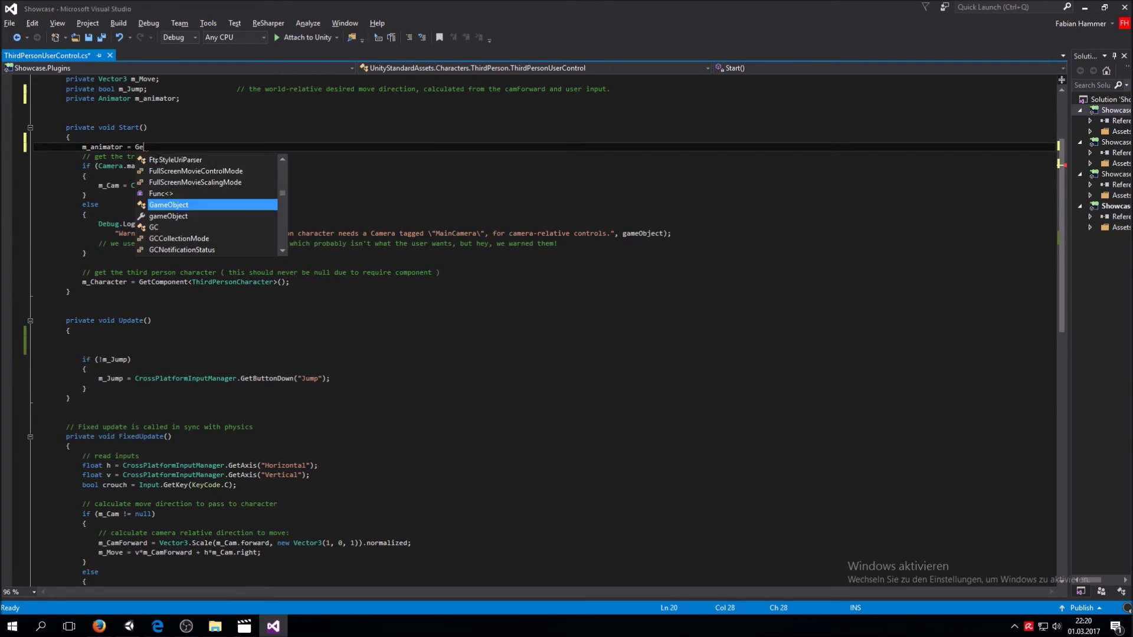
type("tComponent<")
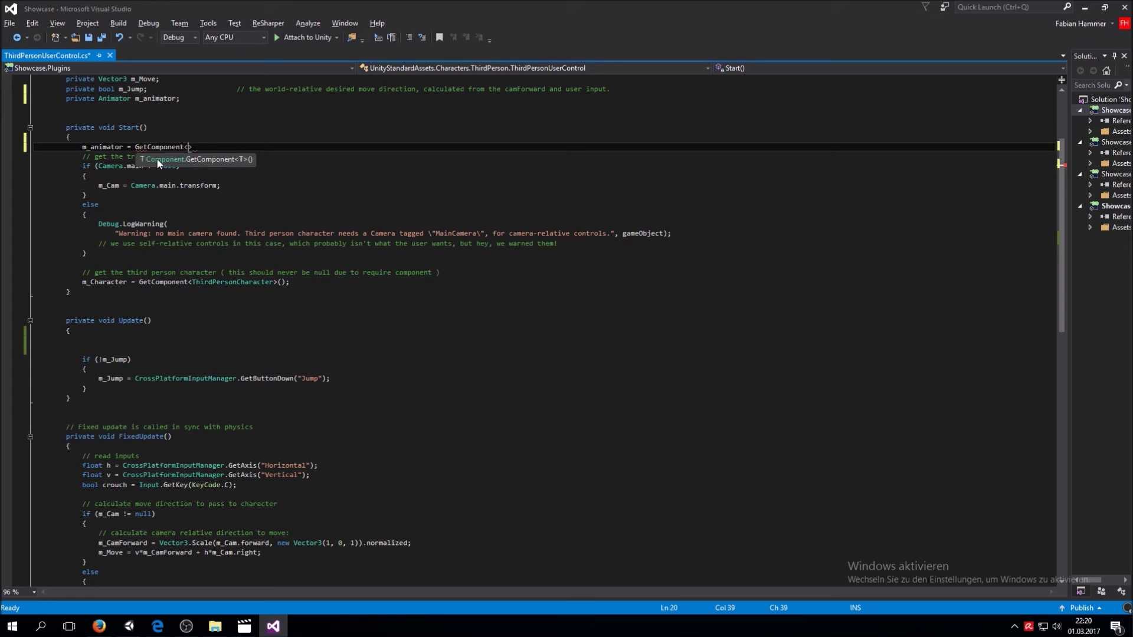
type("Animator")
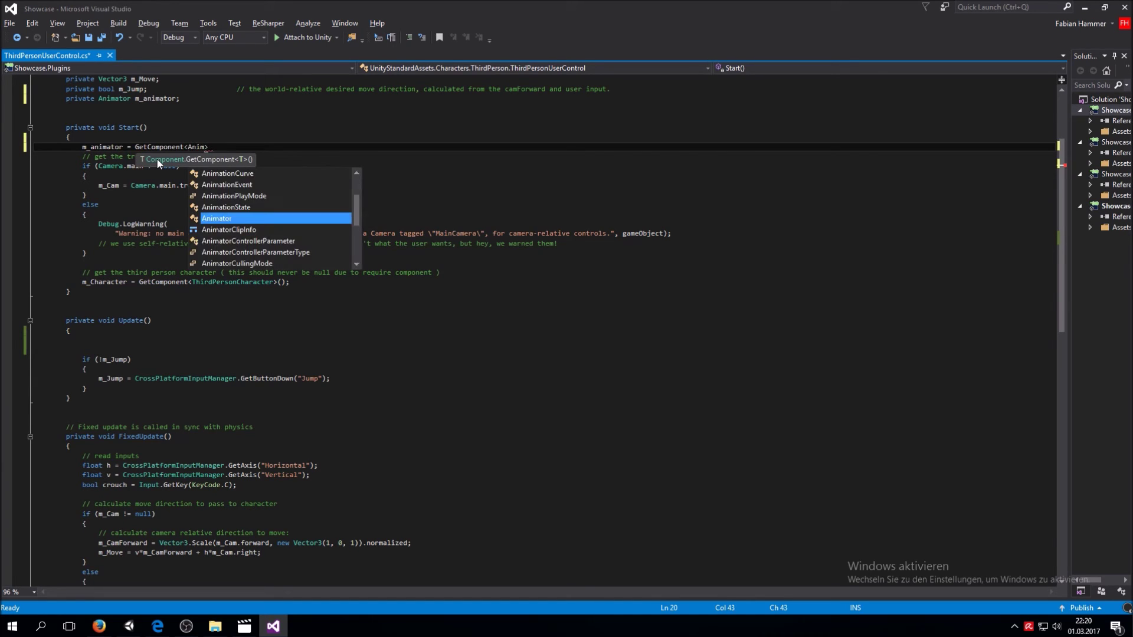
type(">")
key("Escape")
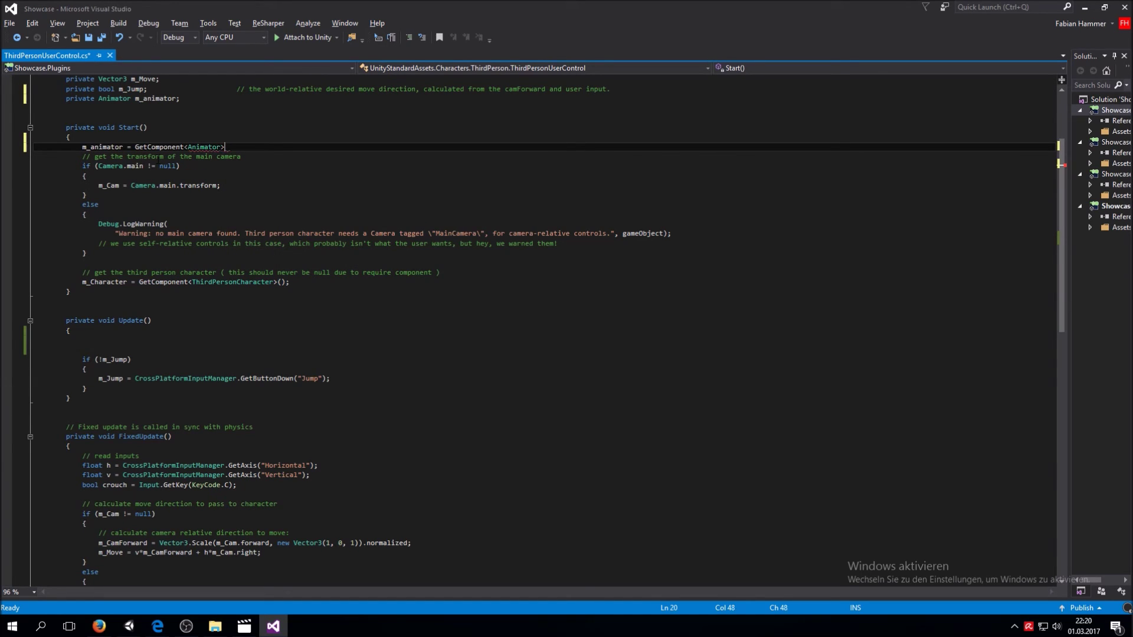
type("();")
key("ctrl+s")
double_click(110, 147)
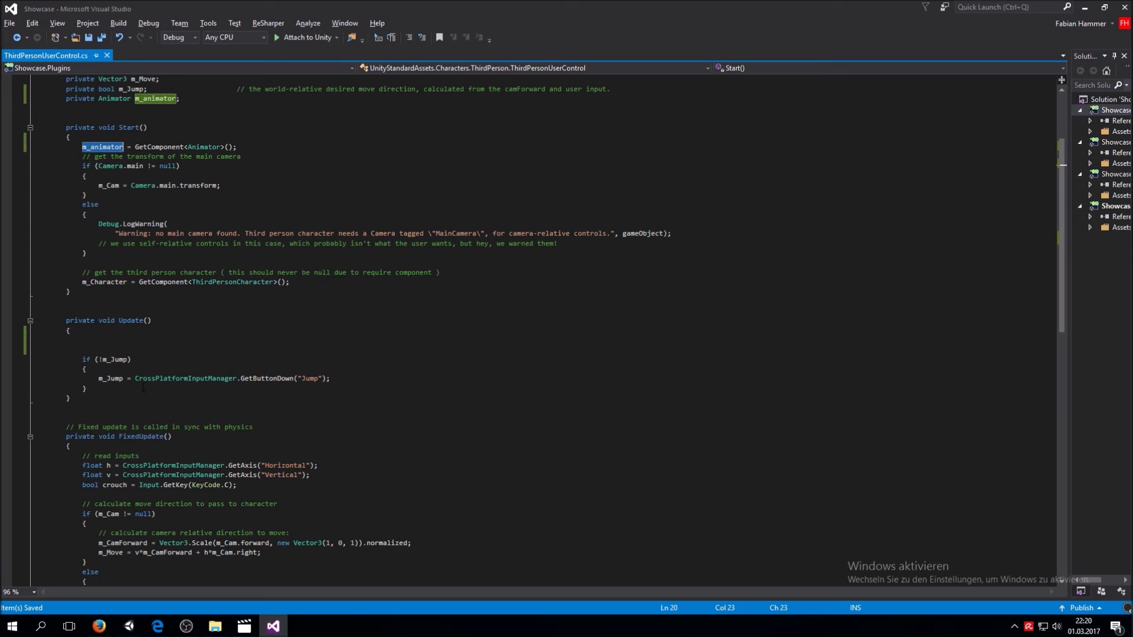
left_click(118, 340)
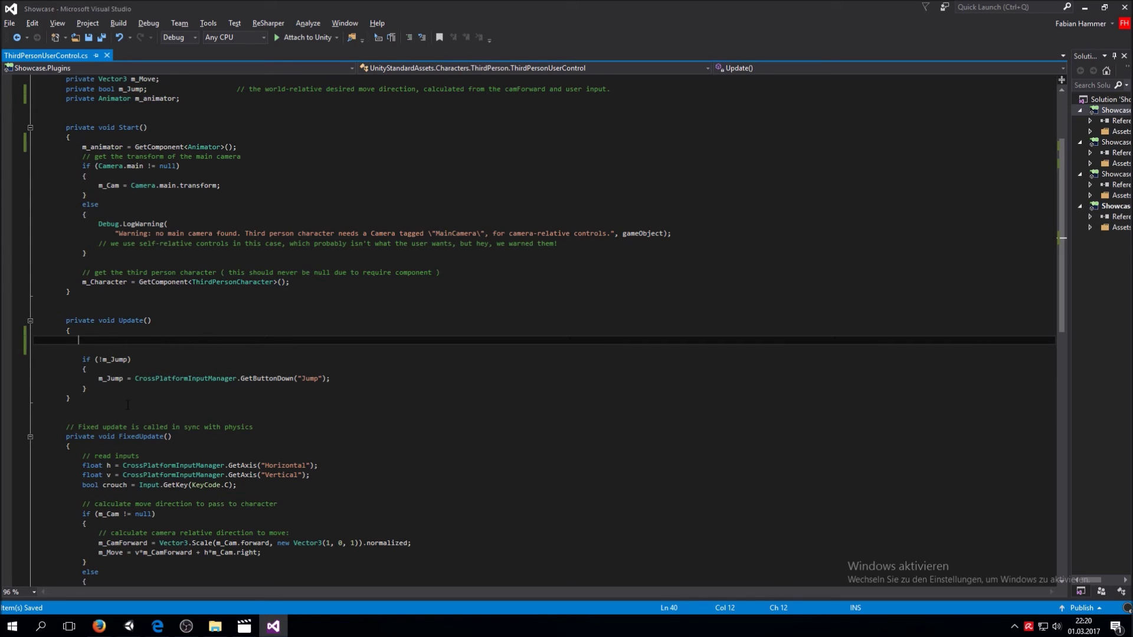
Write 'if(Input.GetMouseButtonDown(0))' inside Update() and start a new line for its body.
left_click(135, 320)
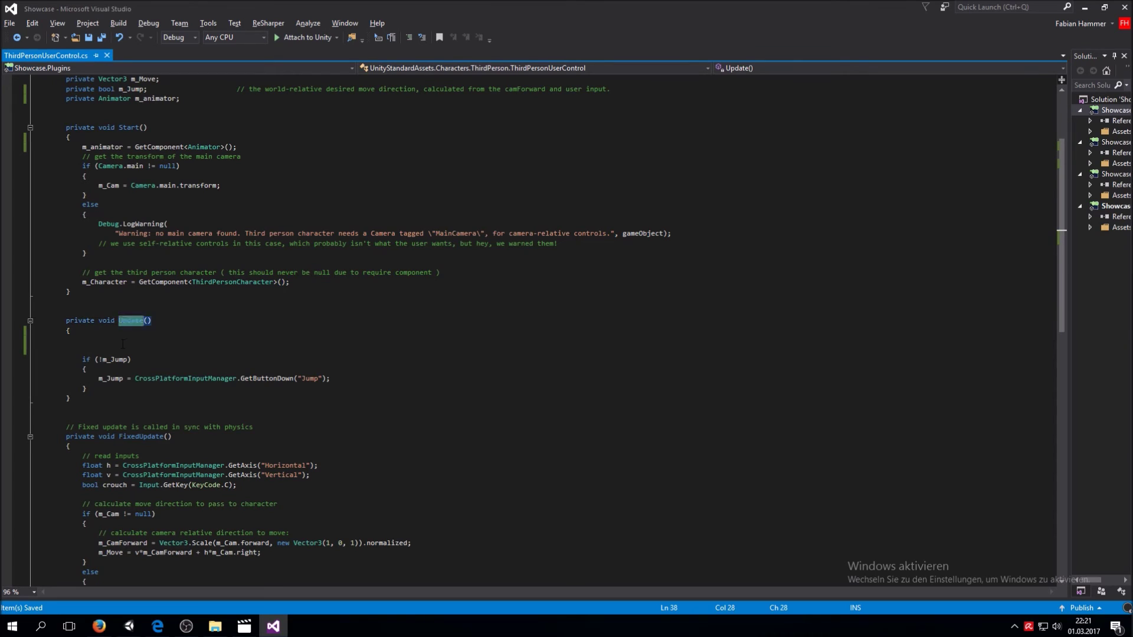
left_click(153, 341)
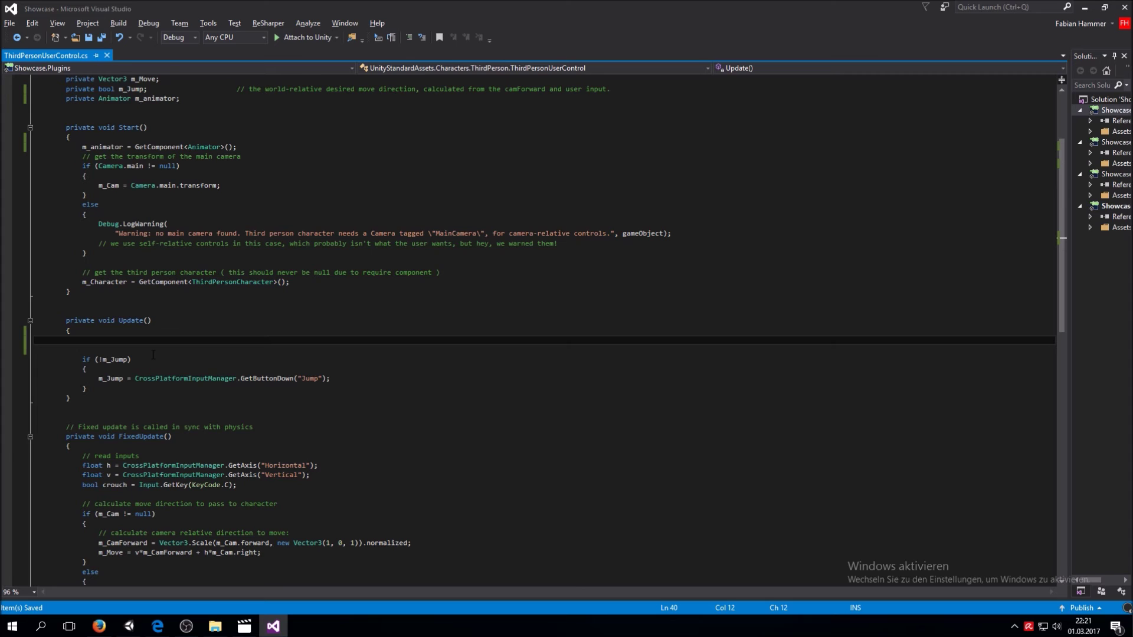
type("if(Input.")
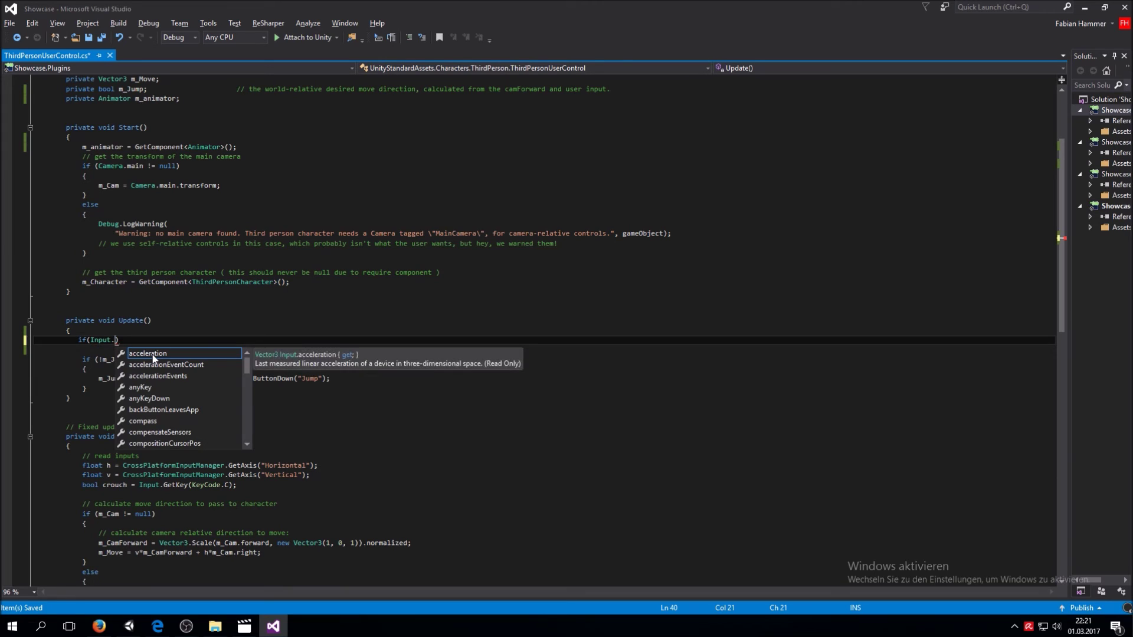
type("GetMo")
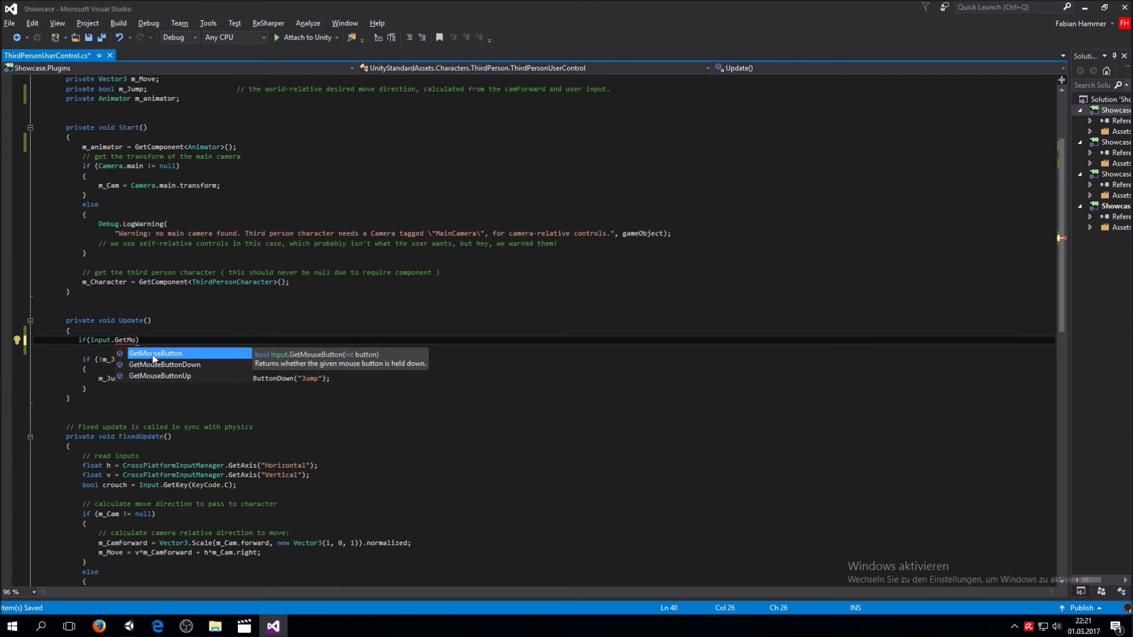
key("Down")
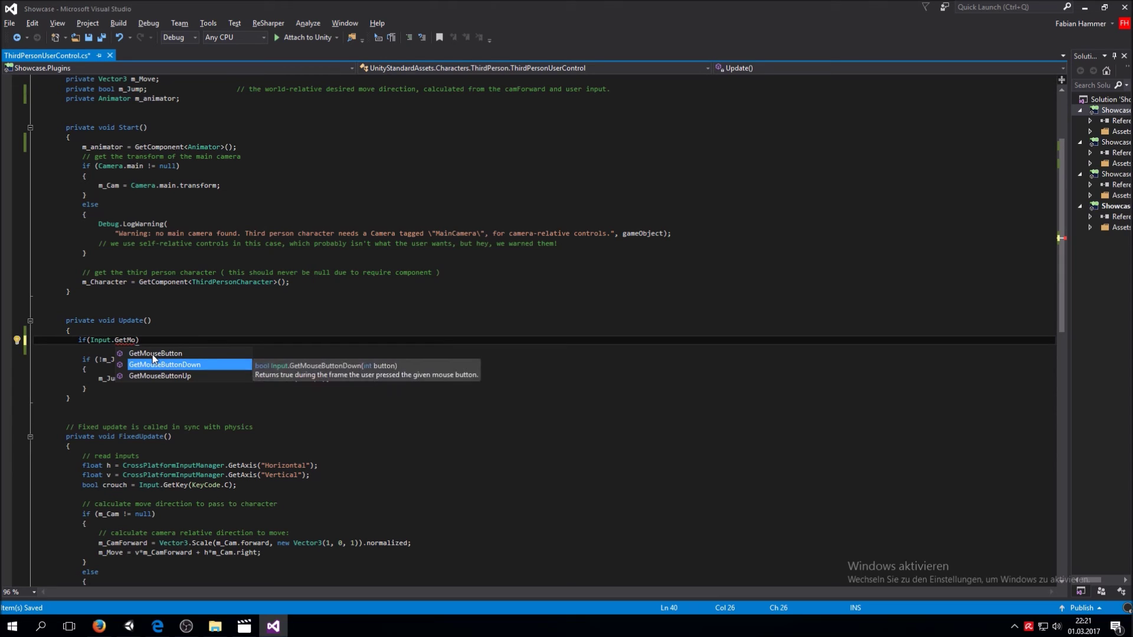
key("Tab")
type("(0")
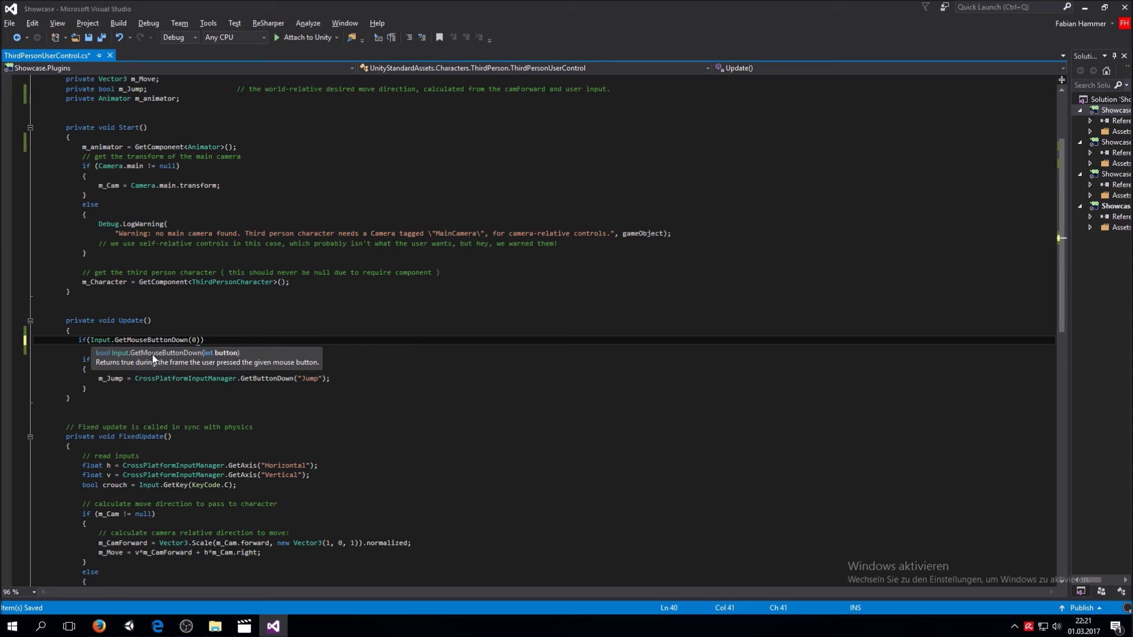
type("))")
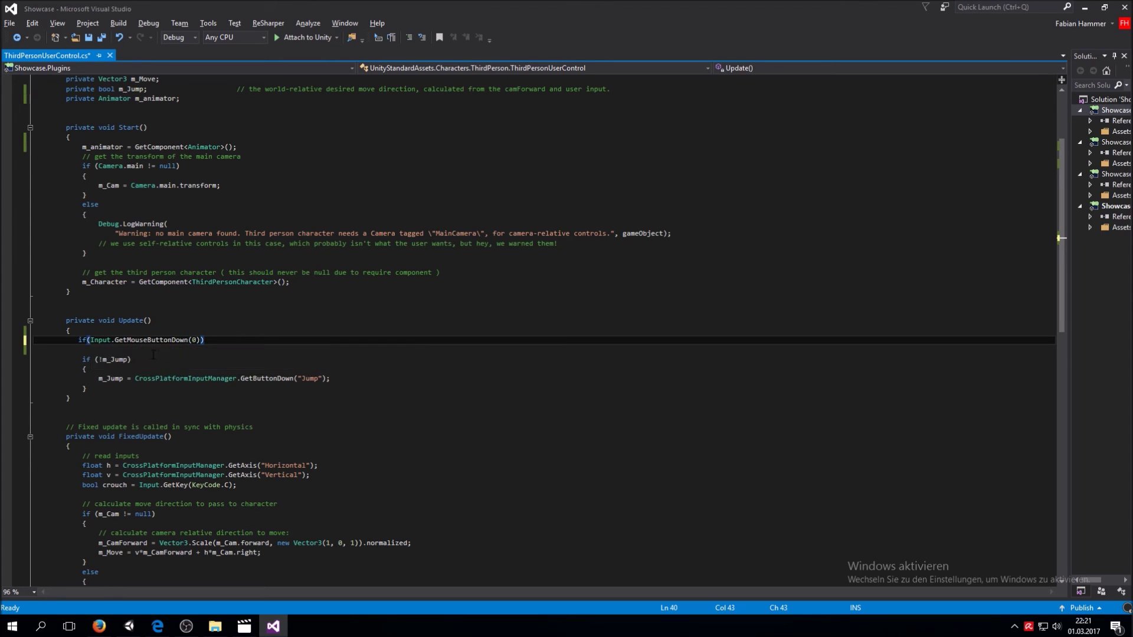
key("Return")
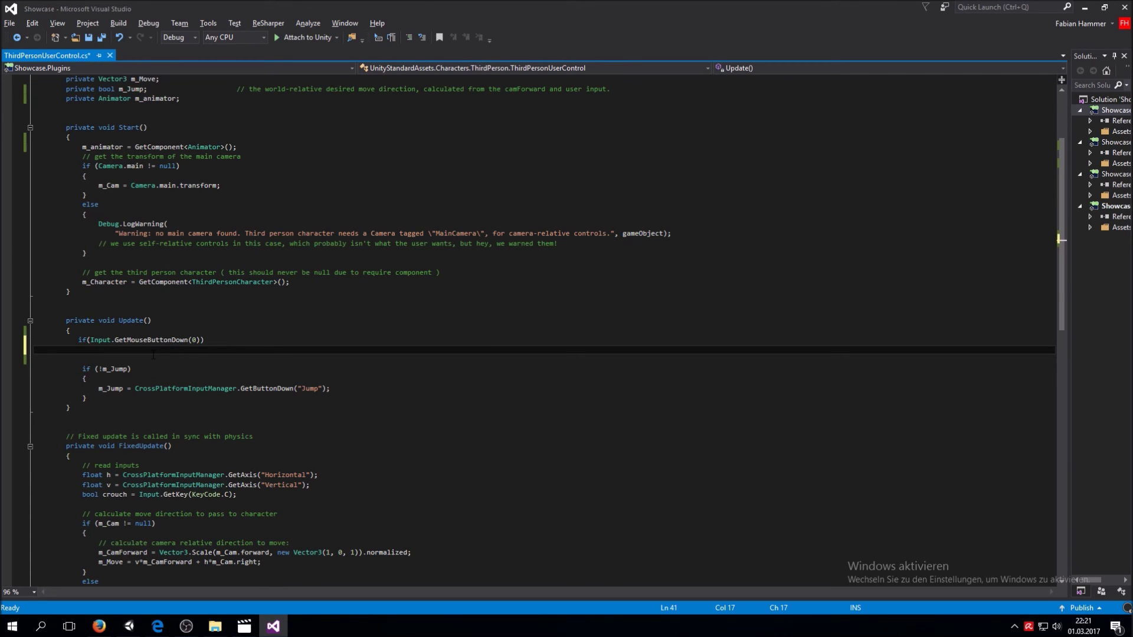
Write m_animator.Play("CastSpell") inside the mouse-click if block in Update().
type("m")
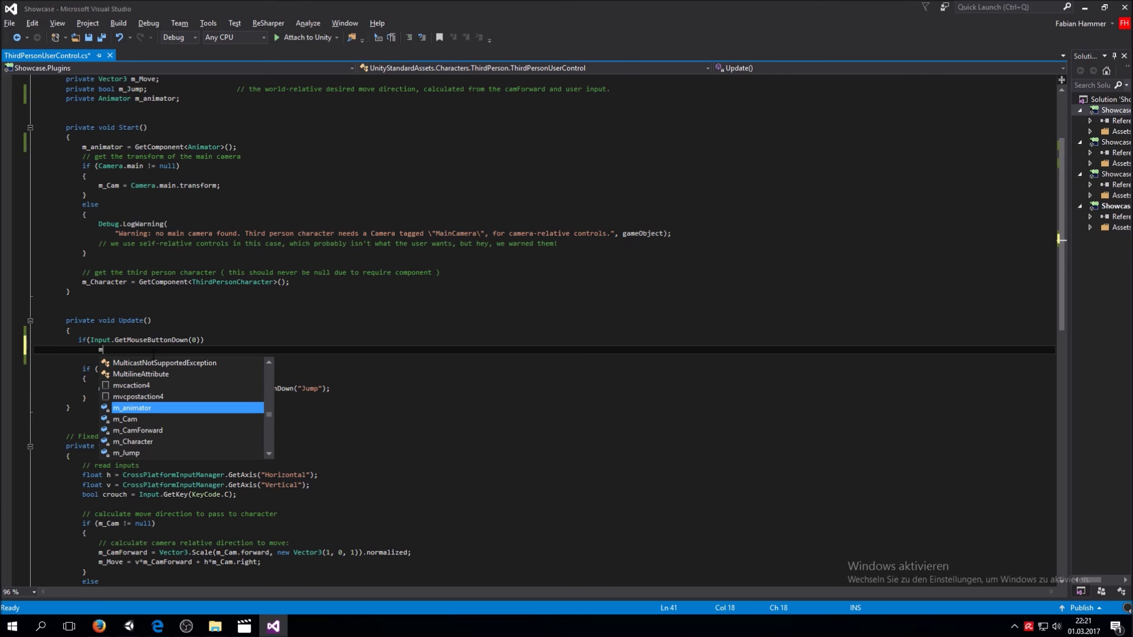
type("_animator")
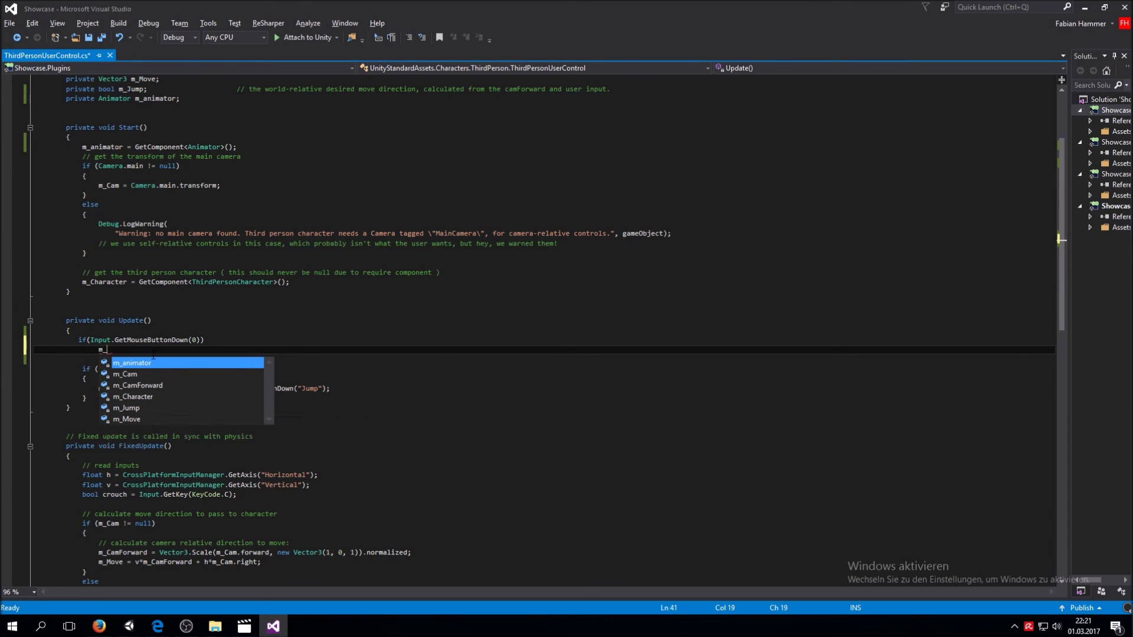
key("Tab")
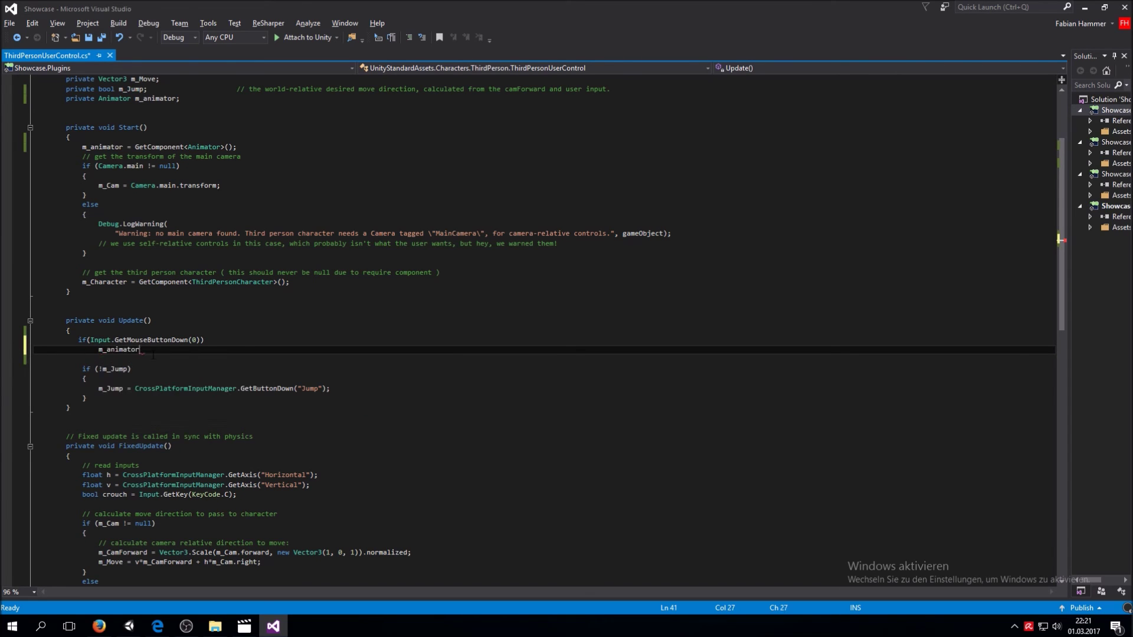
type(".Play")
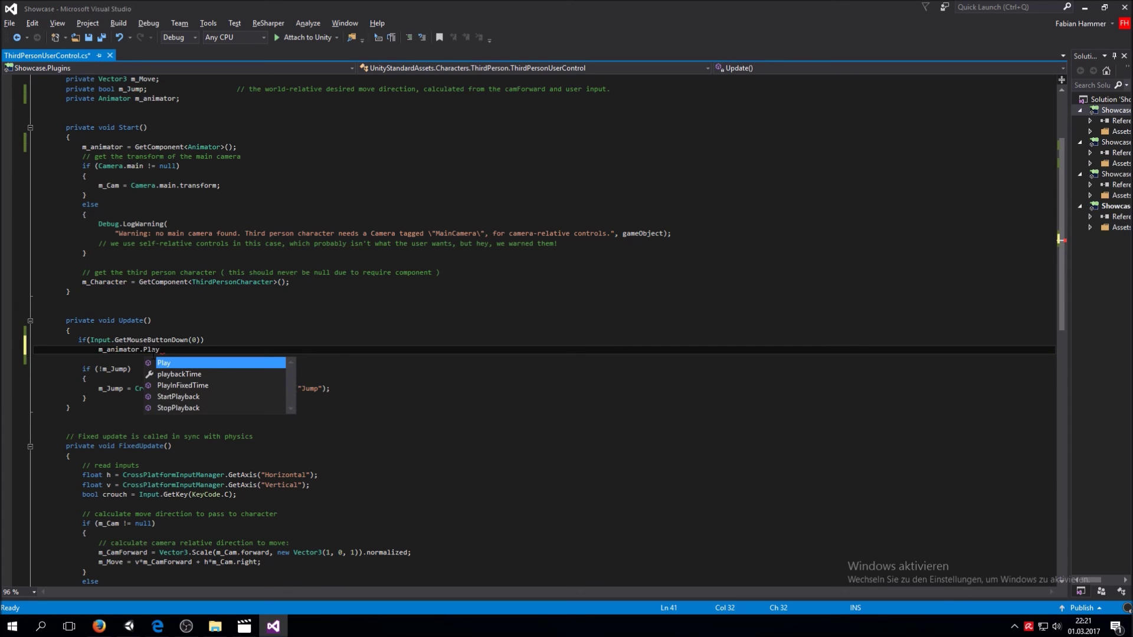
type("(")
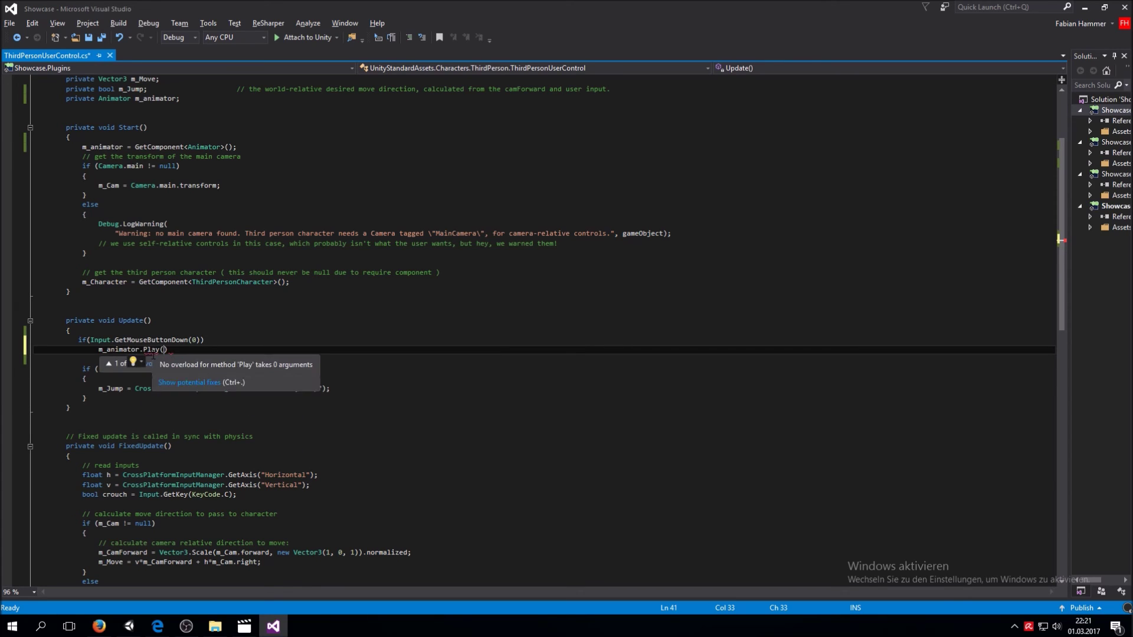
type("\"")
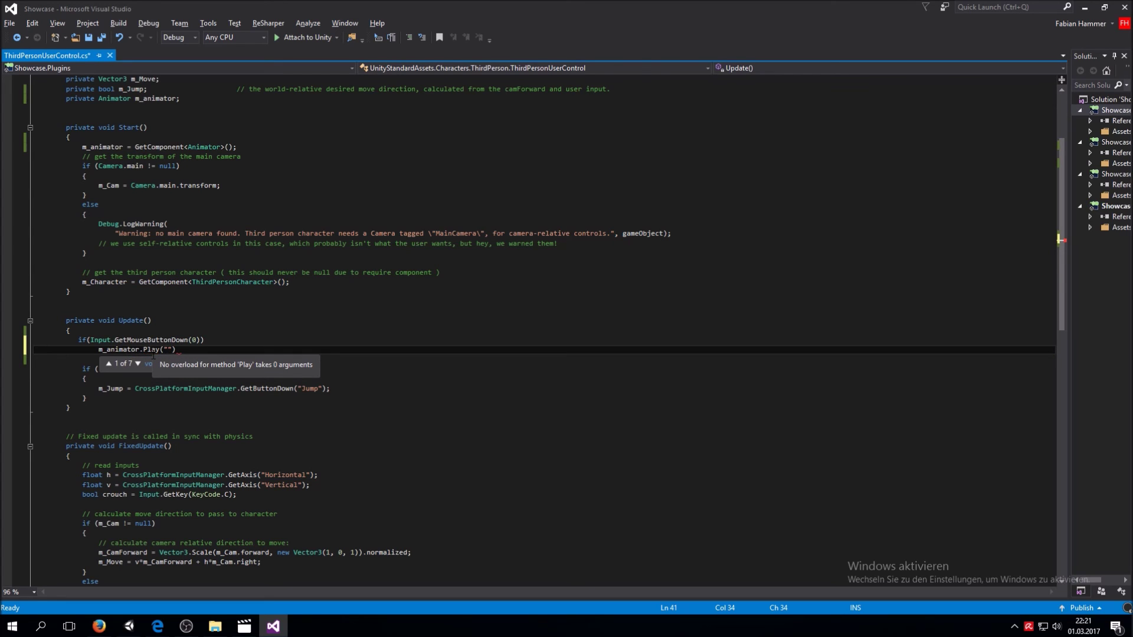
type("CastSpen")
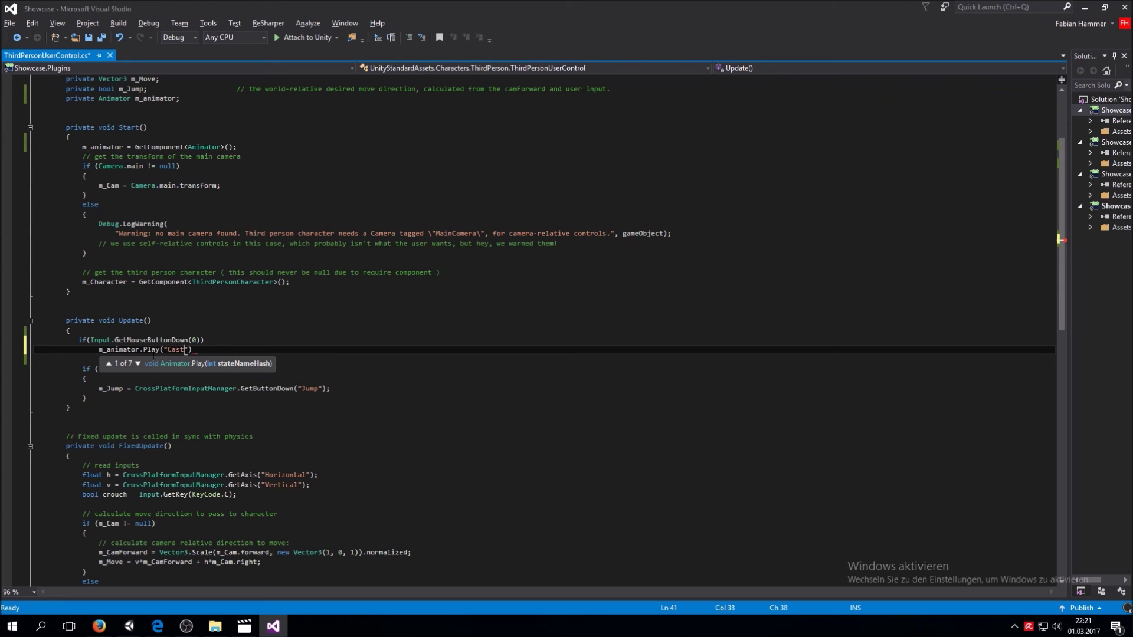
key("BackSpace")
type("ll")
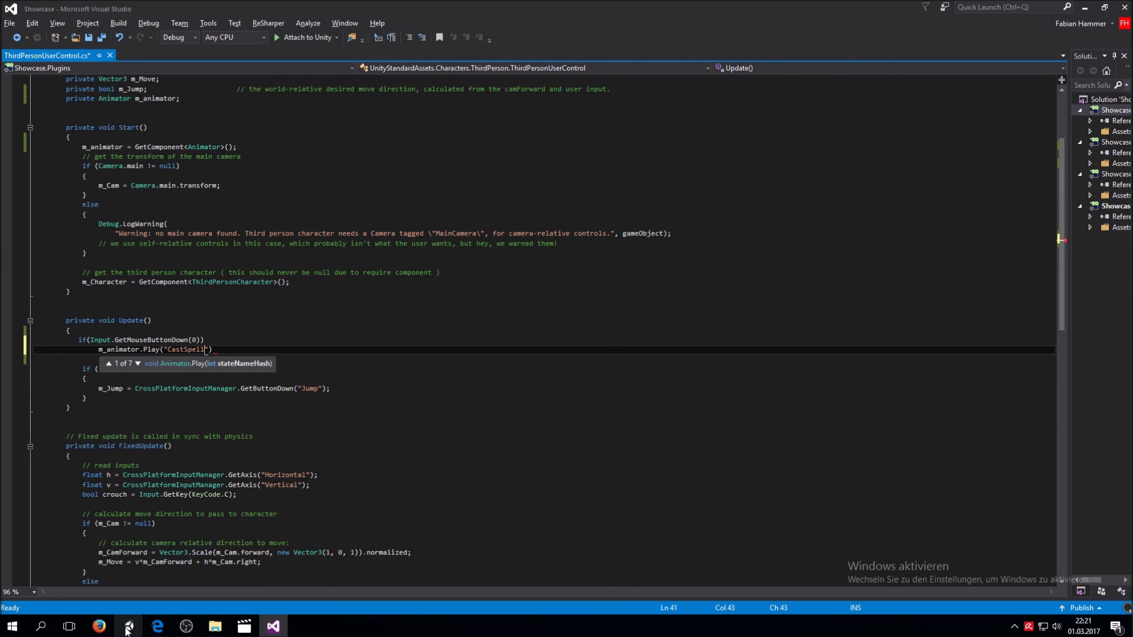
key("Escape")
Confirm the CastSpell state name in Unity's Animator, end the line with a semicolon, and save the script.
key("alt+Tab")
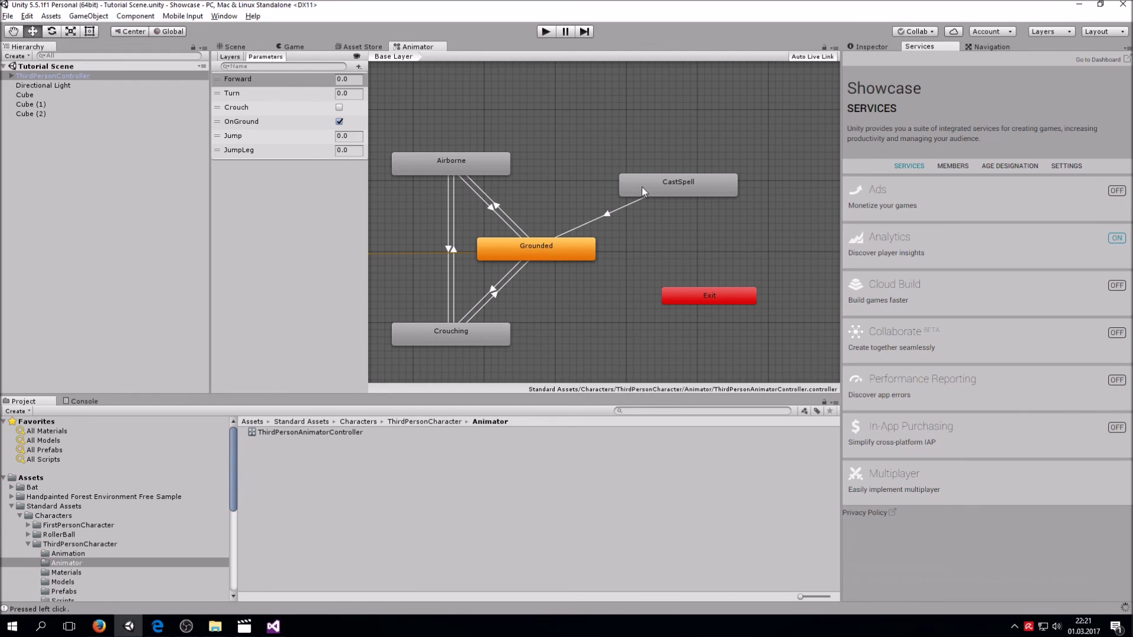
key("alt+Tab")
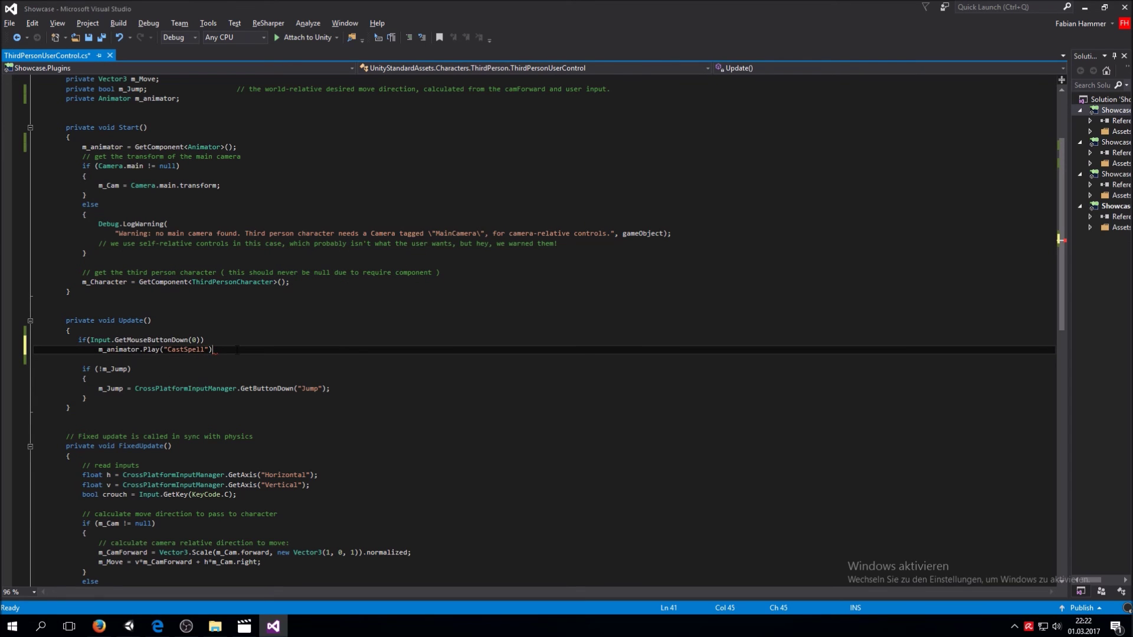
type(";")
key("ctrl+s")
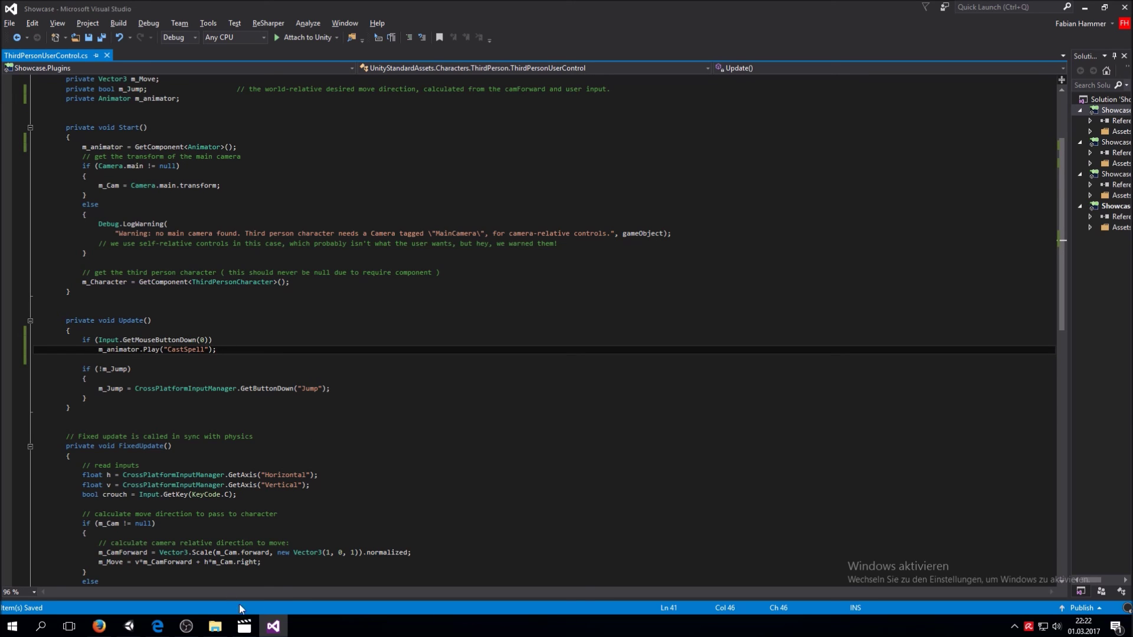
left_click(129, 626)
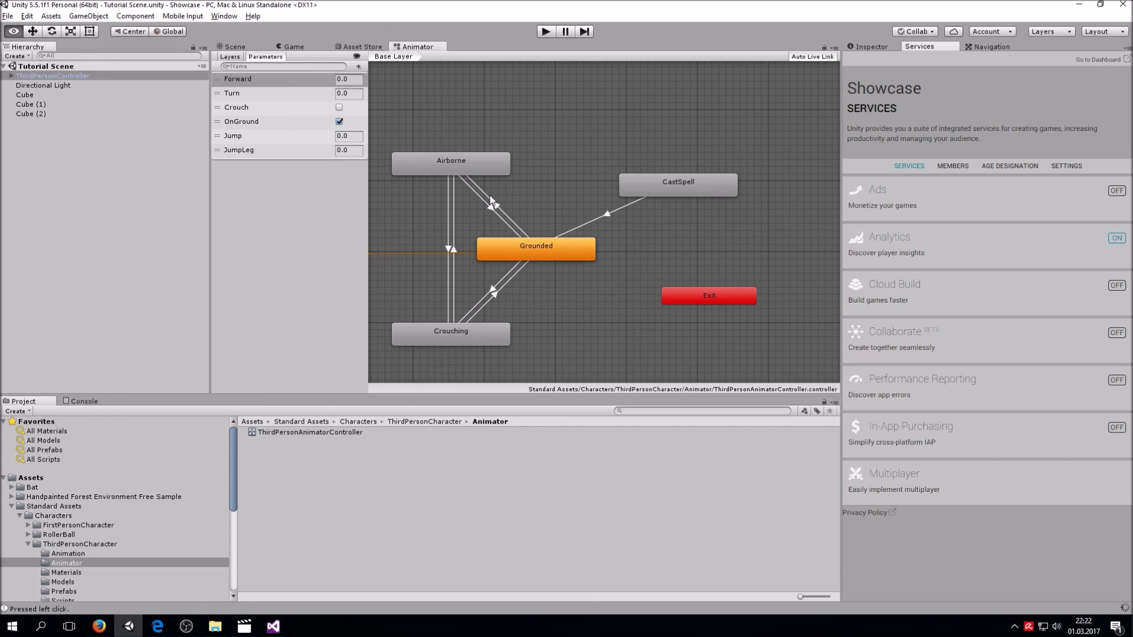
Enter play mode and walk the character around using the W, A, S and D keys.
left_click(547, 31)
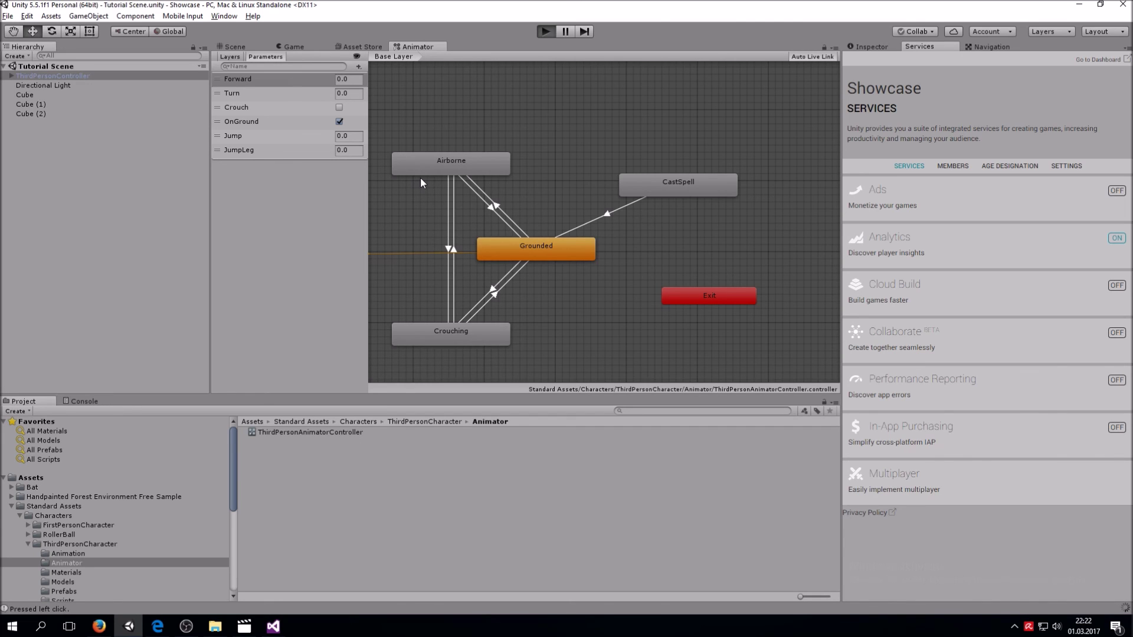
key("w")
key("a")
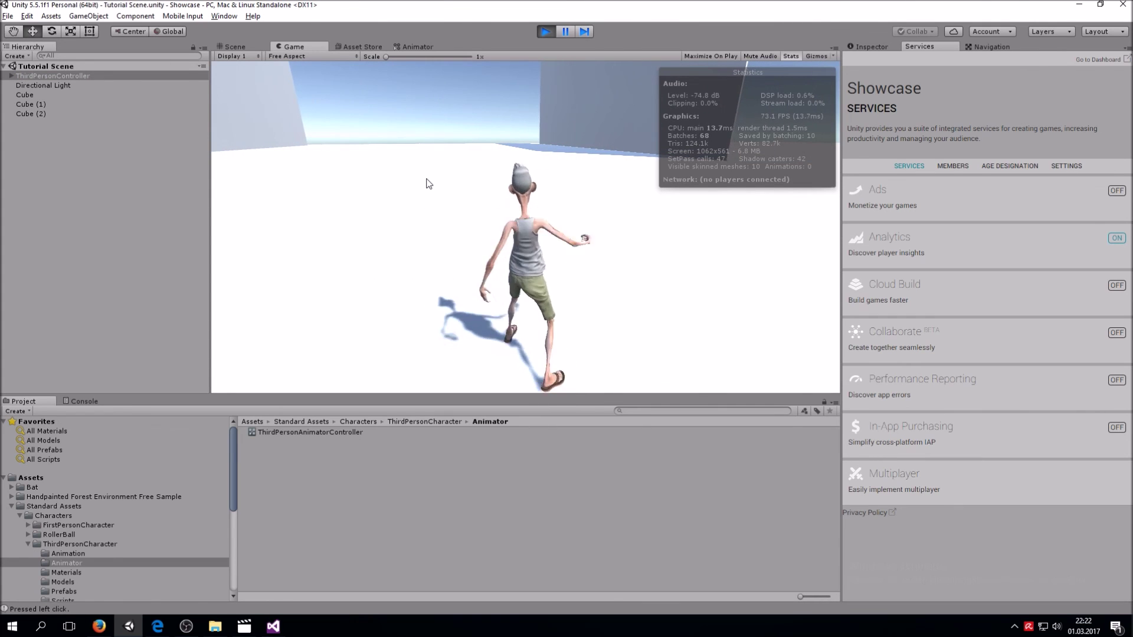
key("d")
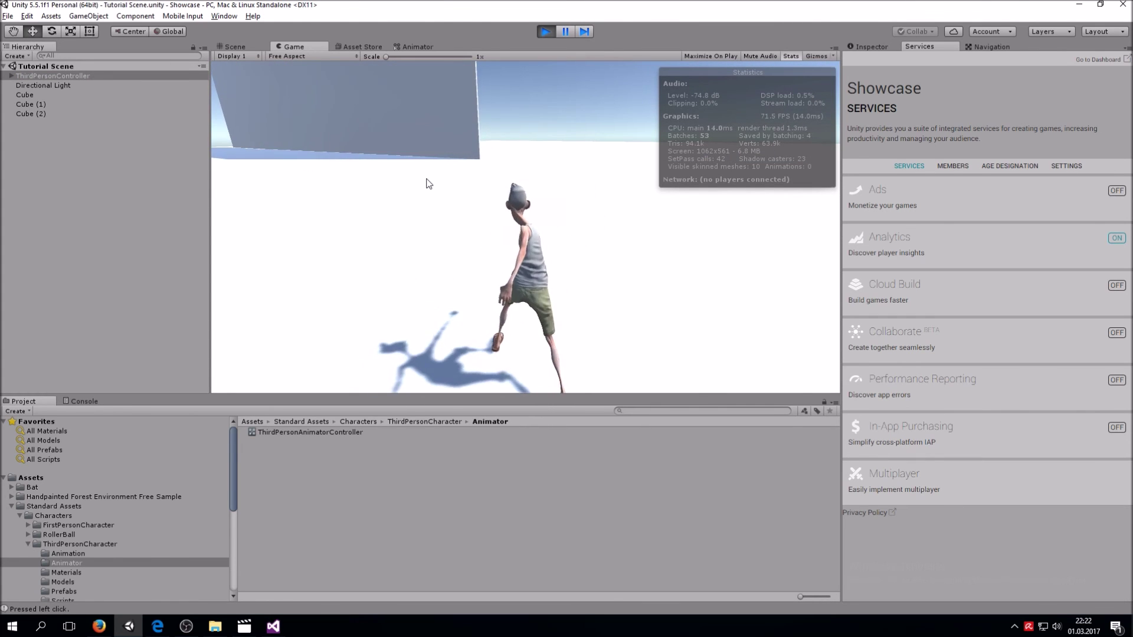
key("s")
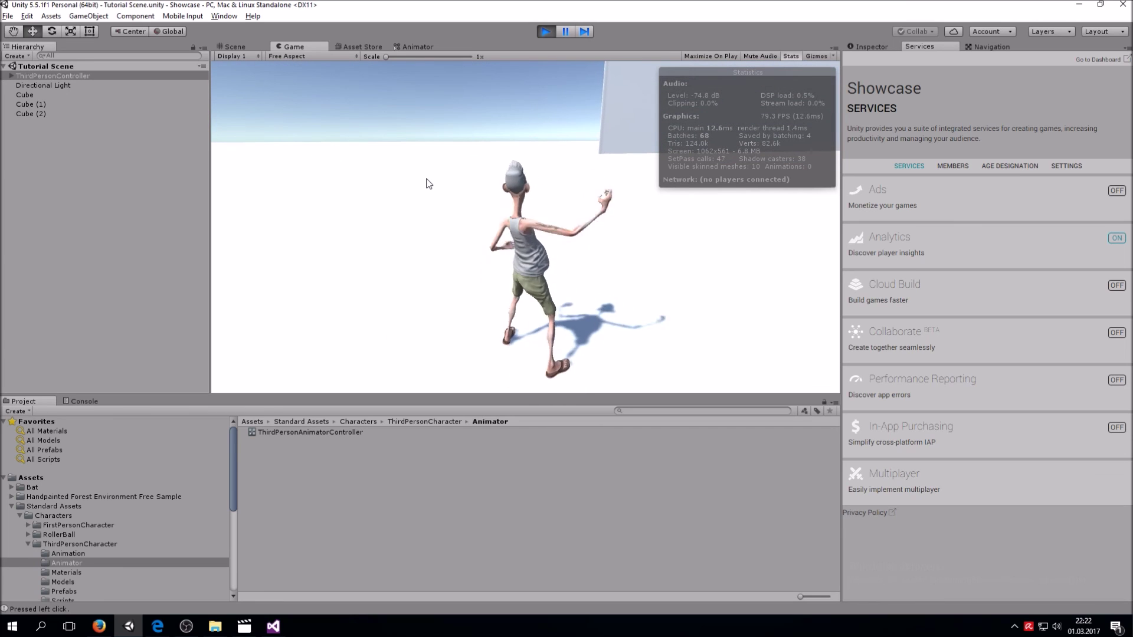
key("w")
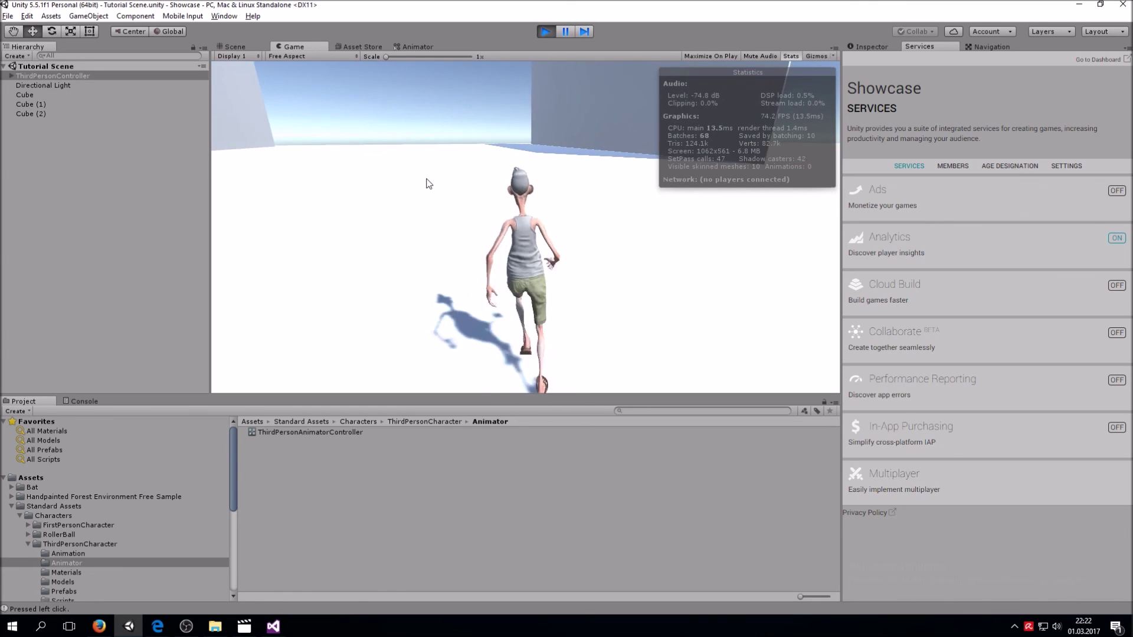
key("d")
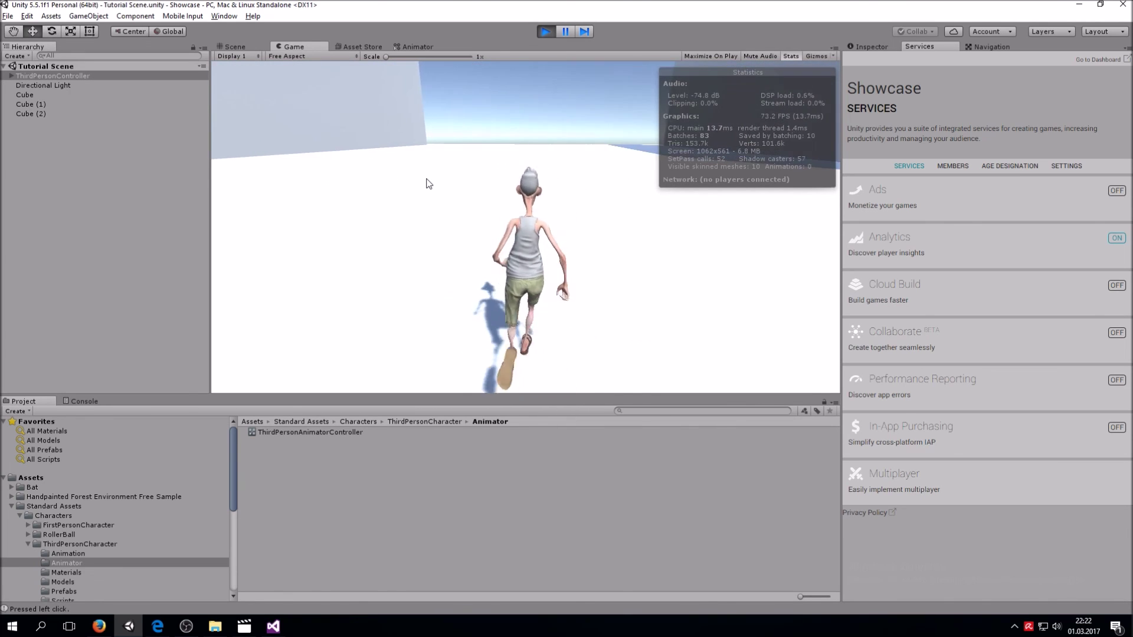
key("d")
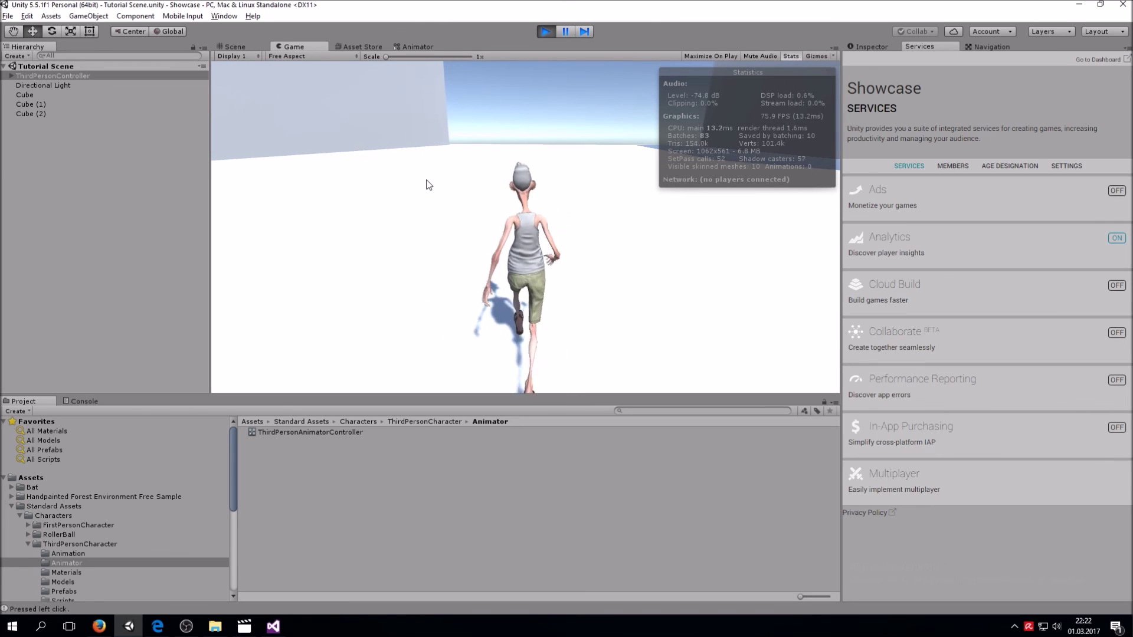
key("d")
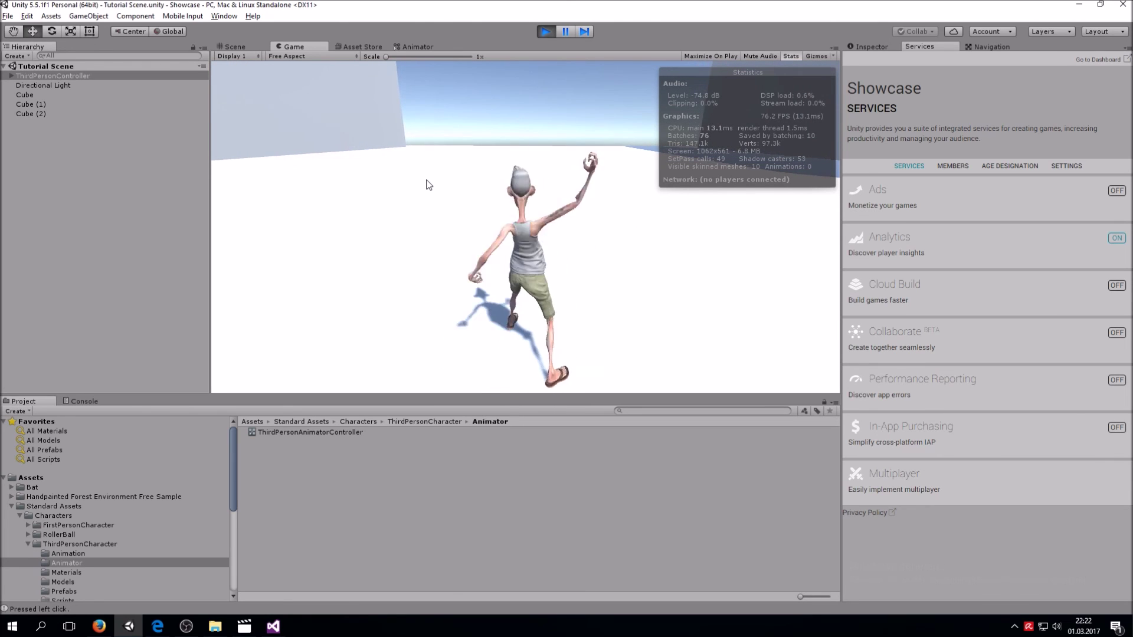
key("w")
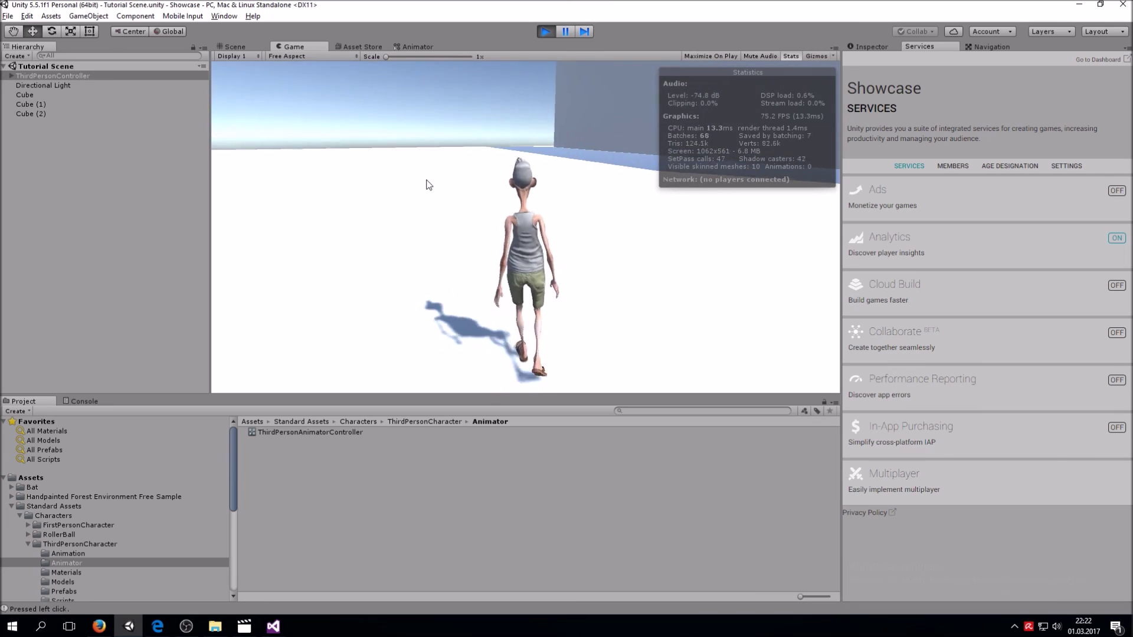